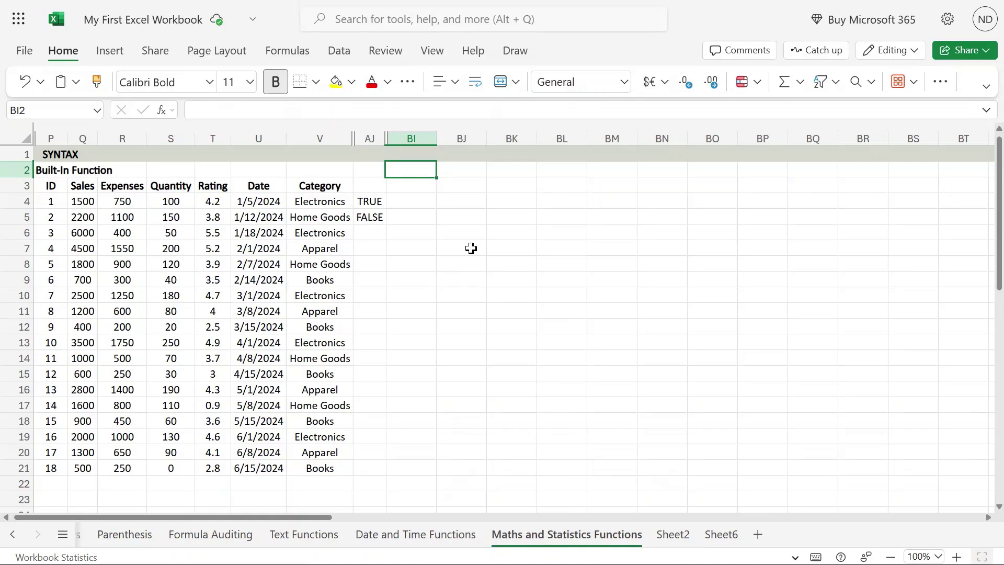
Enter the heading AND in cell BI2.
mouse_move(500, 1)
type("AND")
key("Return")
left_click(424, 170)
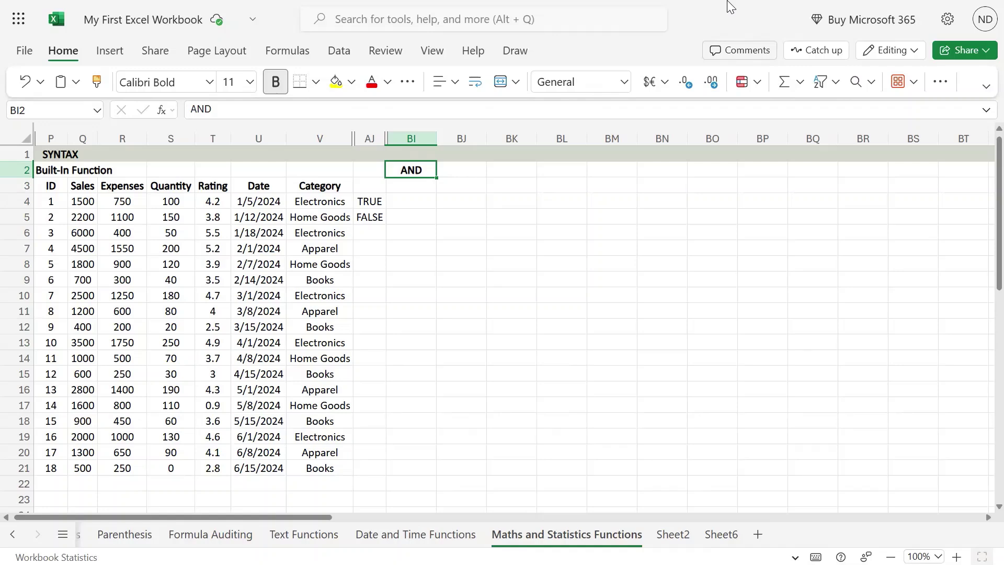
Start the AND function's syntax note in cell BI1 as AND(logical1 [,logical2,....
left_click(429, 151)
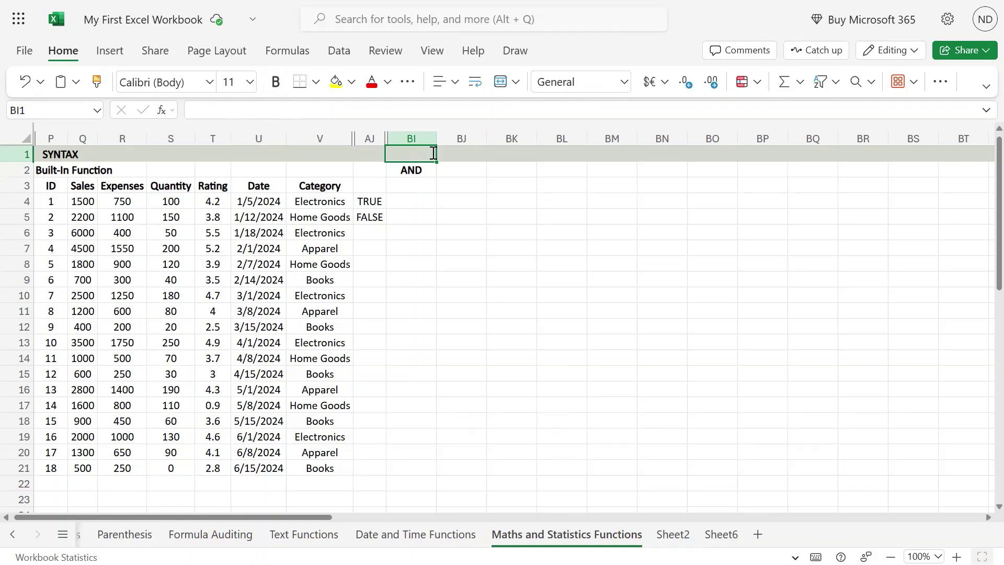
type("AND(")
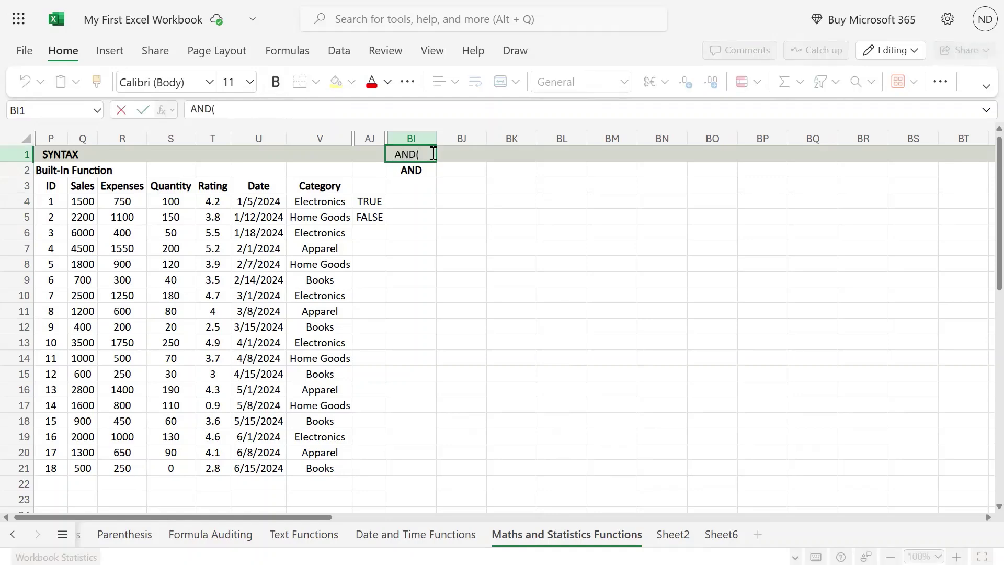
type("lo")
type("gical")
type("1")
type(",")
type("p")
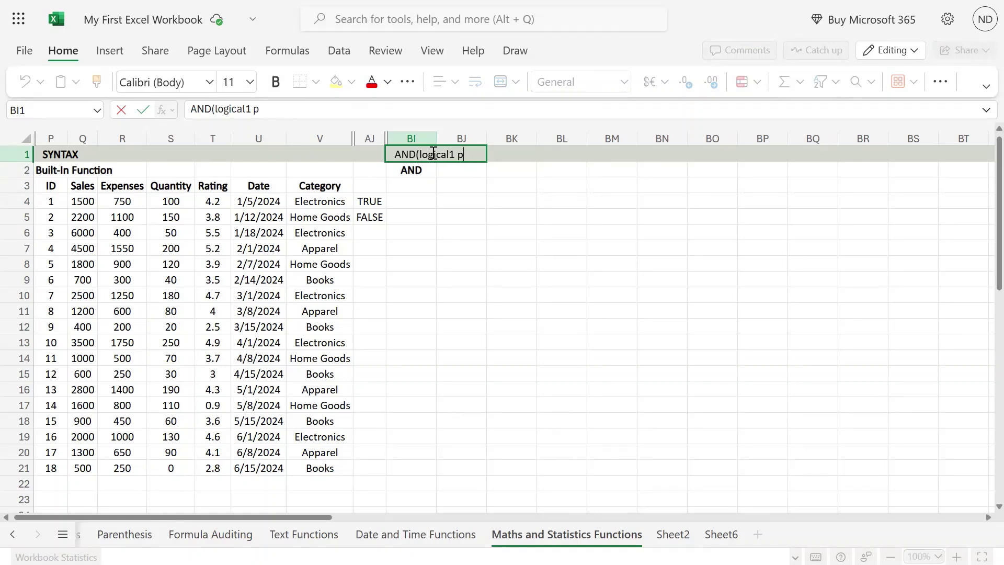
key("BackSpace")
key("BackSpace")
type(";")
type(" [")
type(",")
type("log")
type("ical")
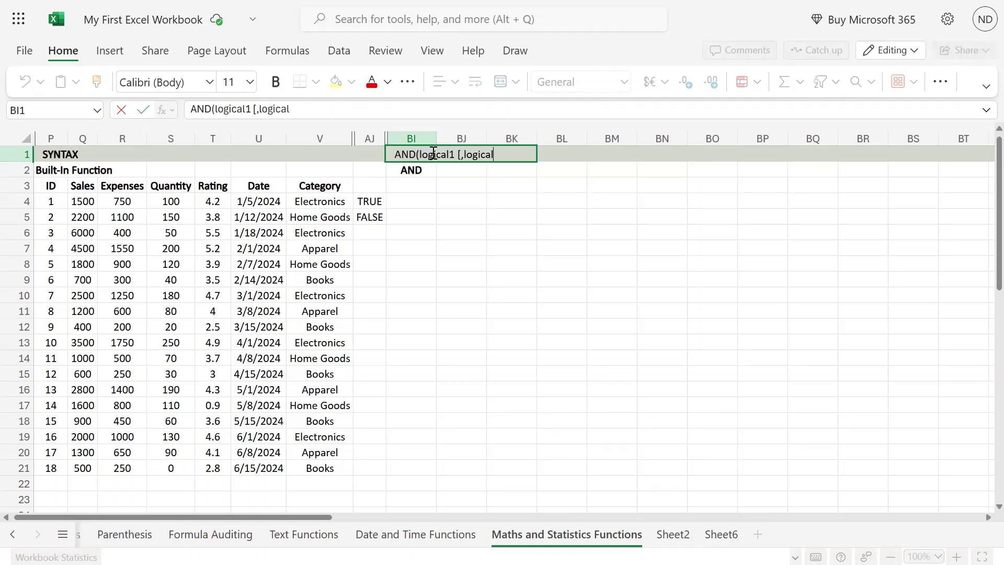
type("2,....")
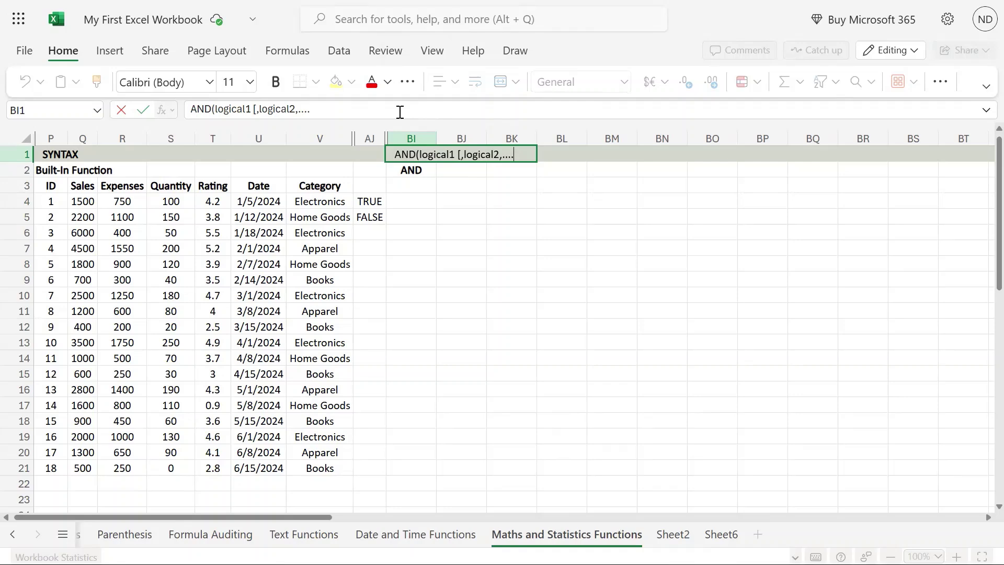
Try to revise the end of the syntax note in BI1 to continue with ....,logical after logical2.
left_click(399, 111)
key("BackSpace")
key("BackSpace")
key("BackSpace")
key("BackSpace")
key("BackSpace")
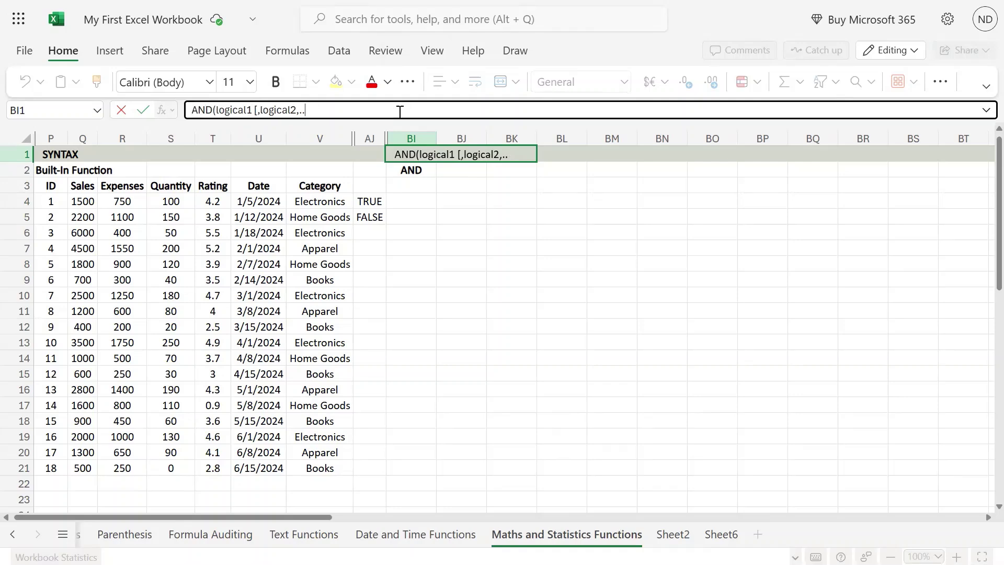
type("....,logical233")
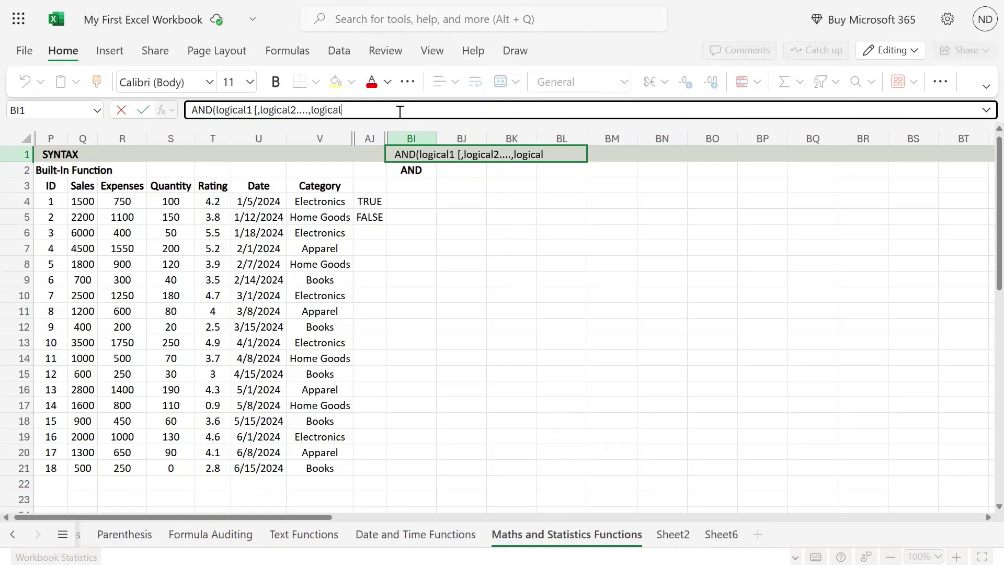
key("BackSpace")
key("BackSpace")
type("44")
key("BackSpace")
key("BackSpace")
type("4")
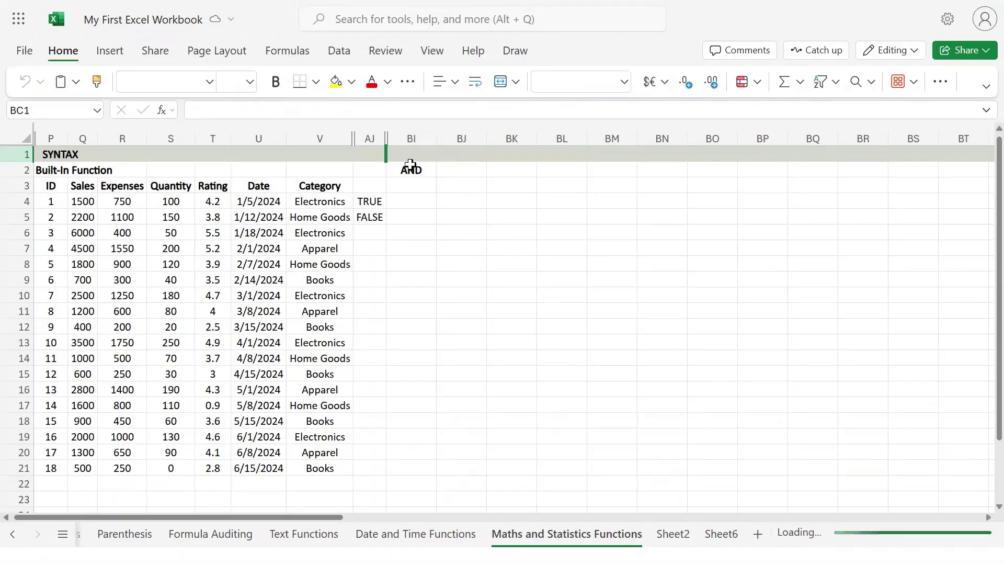
Enter the abbreviated syntax note AND(l1 [l2....,l255]) in cell BI1.
left_click(418, 154)
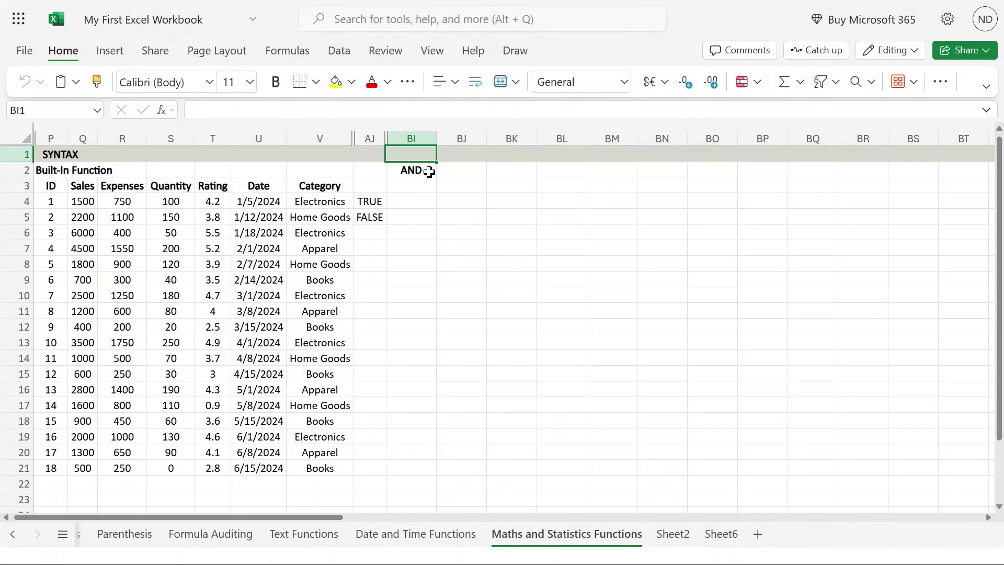
left_click(425, 168)
double_click(426, 155)
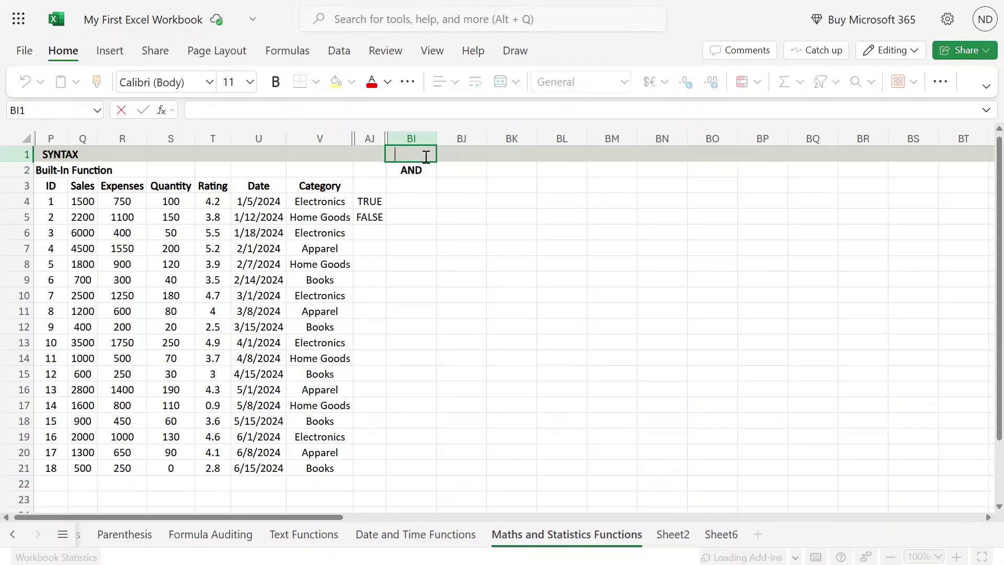
type("AND(l")
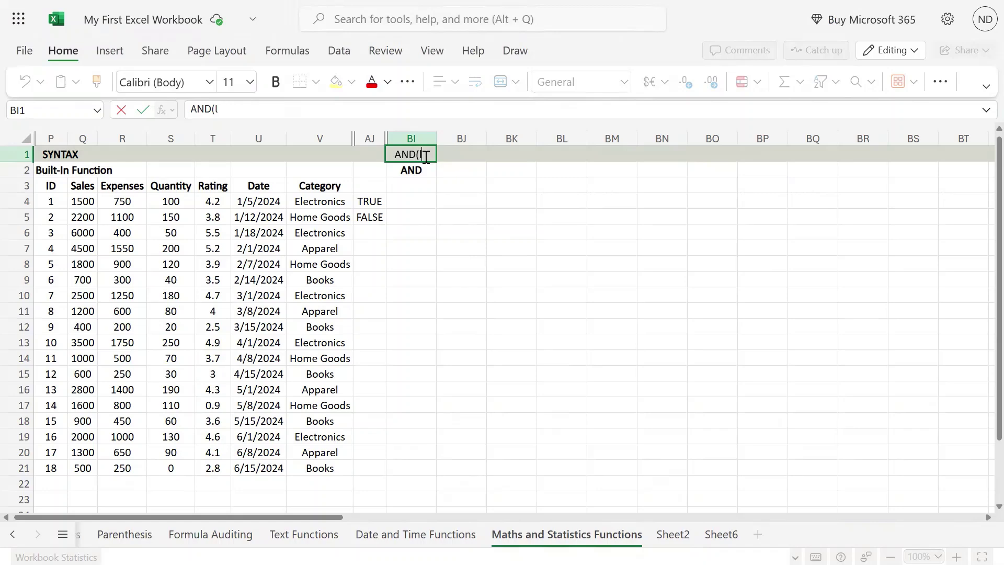
type("I")
type("1,")
type(" [")
type("I2....")
type(",")
type("I2")
type("55])")
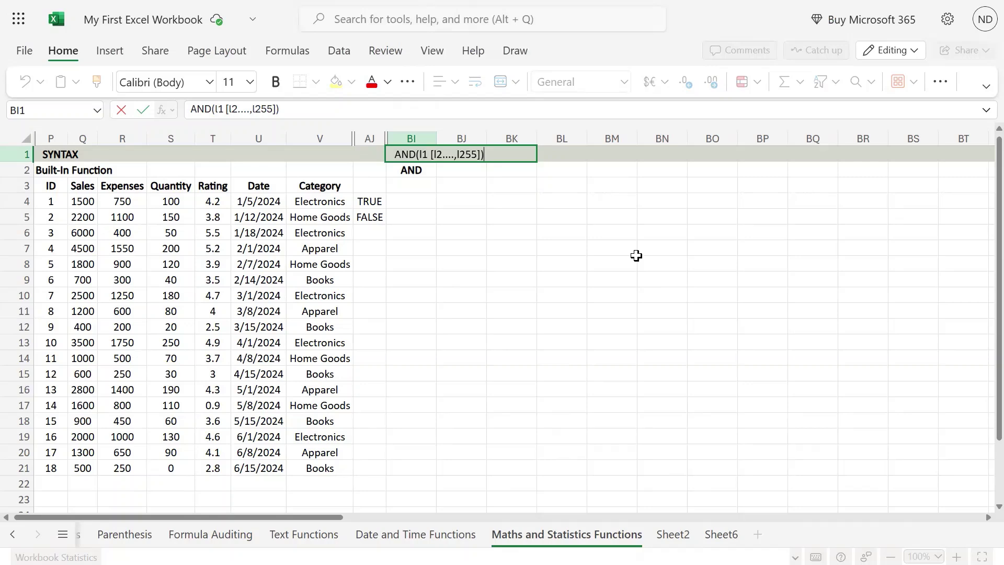
key("Return")
key("Return")
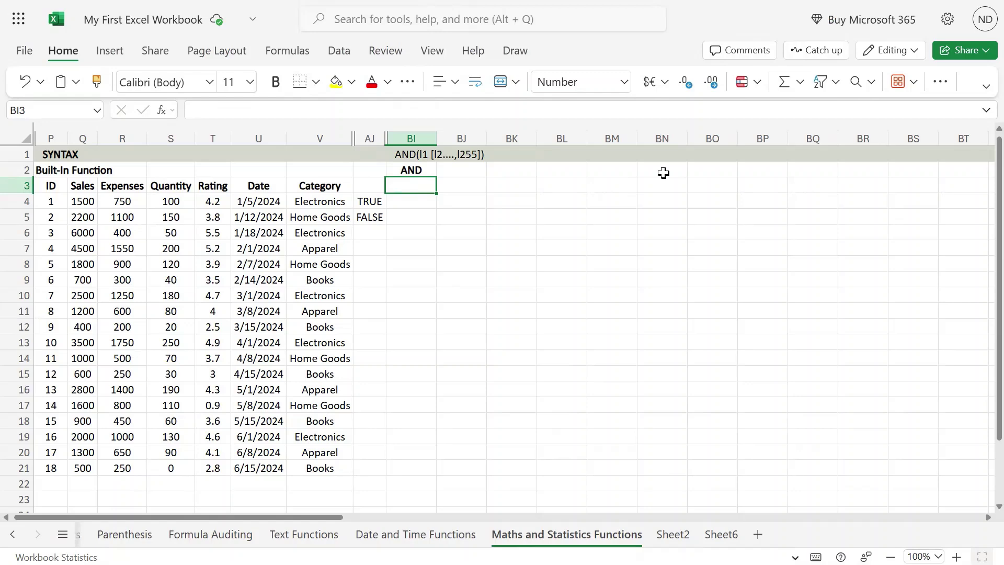
left_click(502, 7)
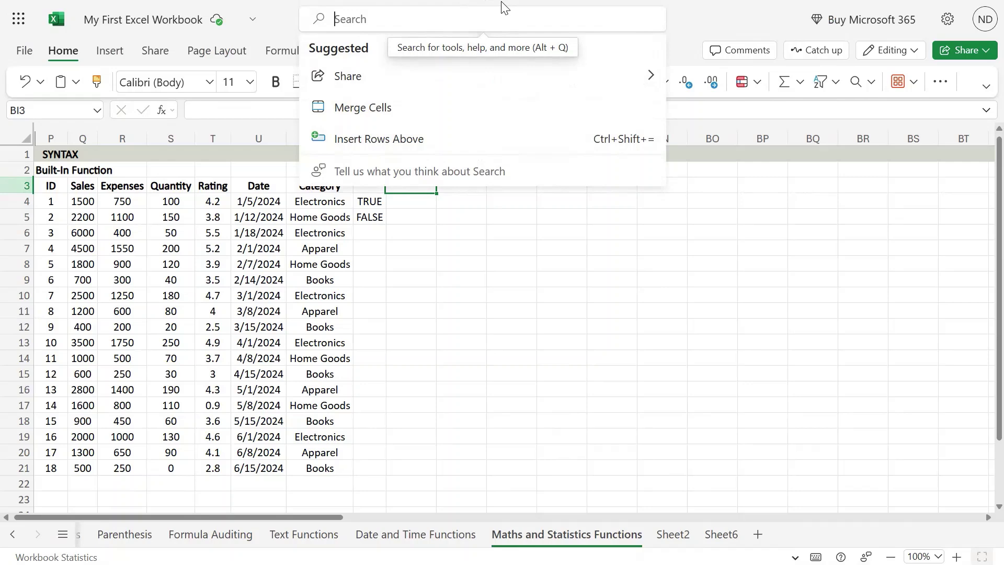
Begin an IF formula in cell BI4 with a nested AND function as its logical test.
left_click(419, 198)
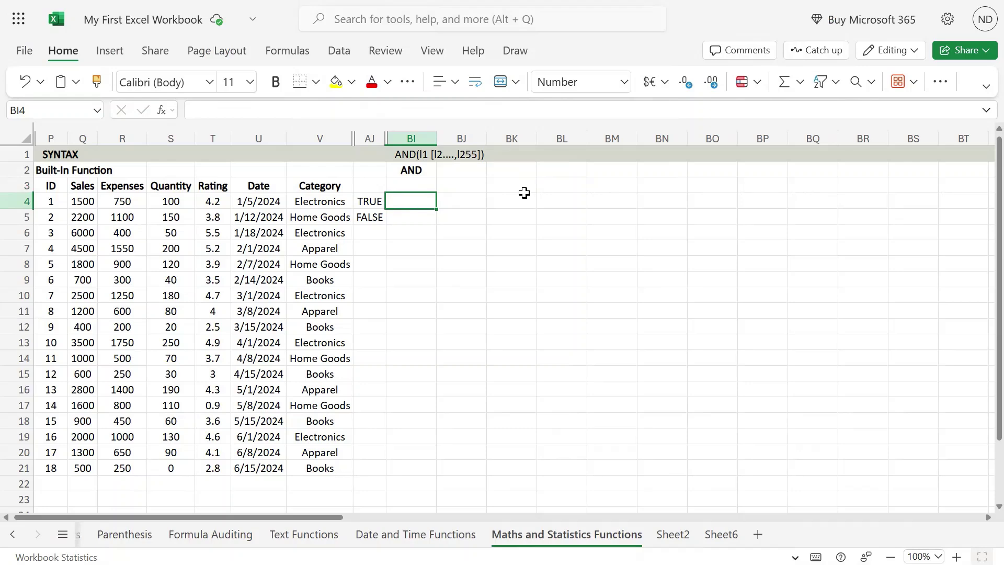
type("i")
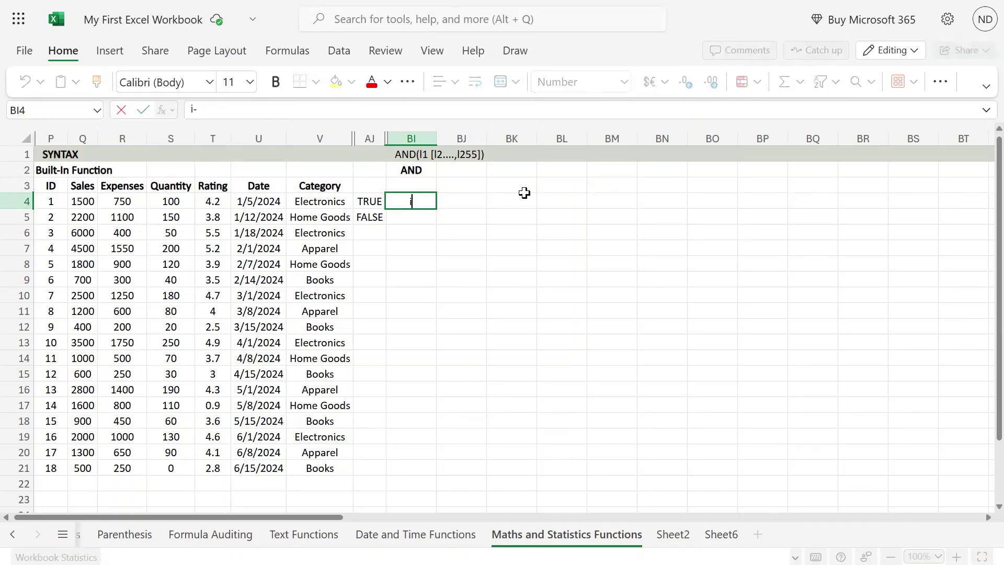
key("BackSpace")
type("=if")
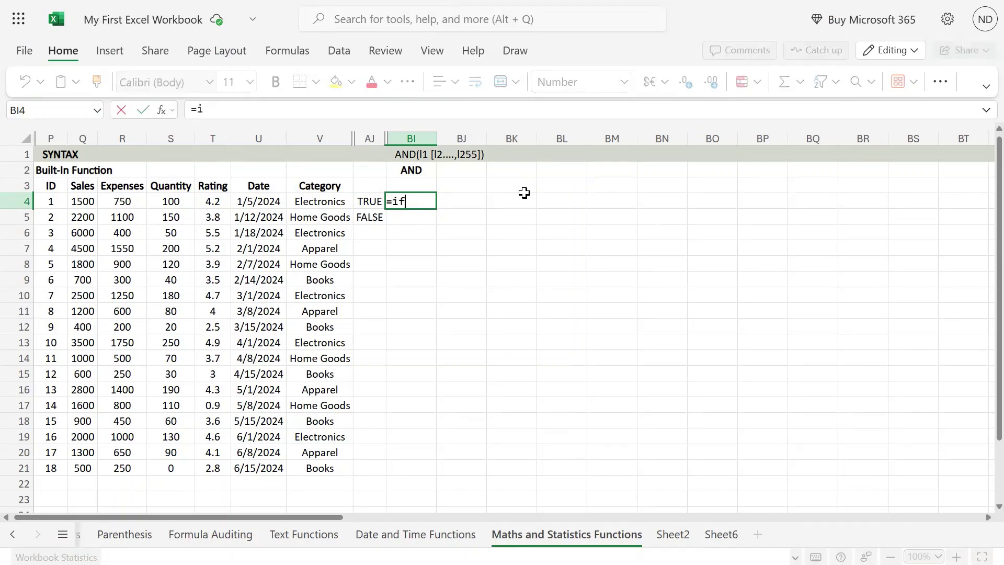
type(")")
key("BackSpace")
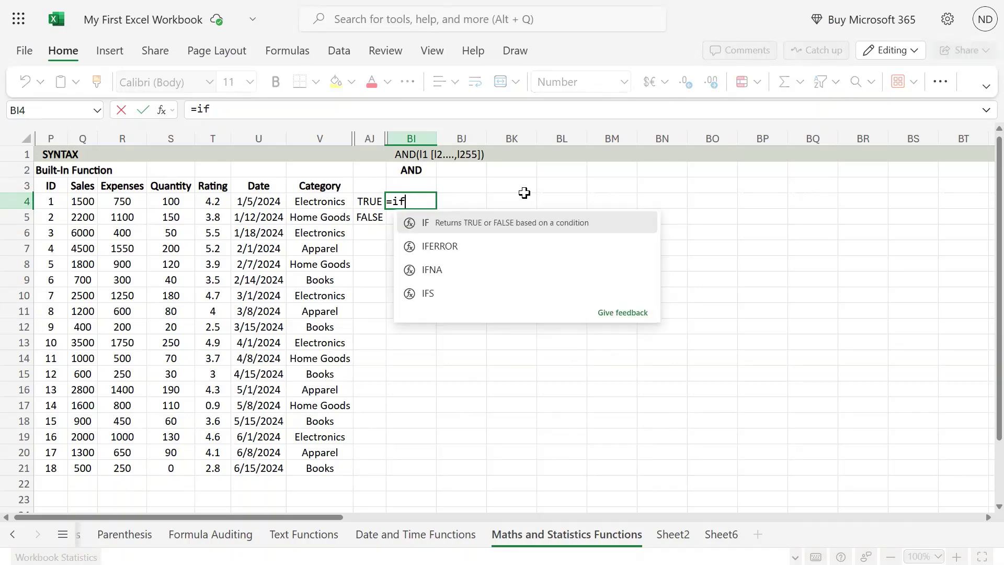
type(")")
key("BackSpace")
type("(")
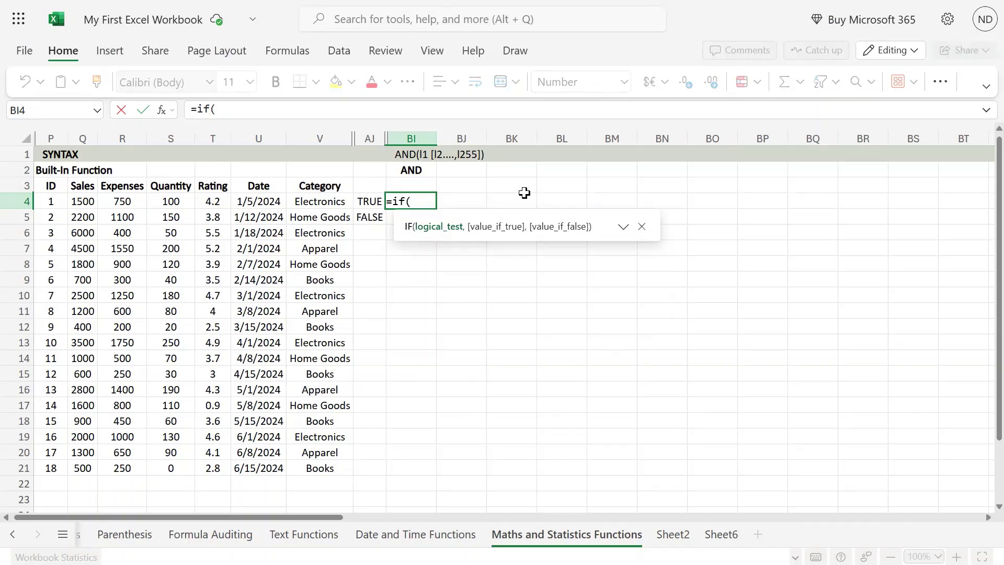
type("and")
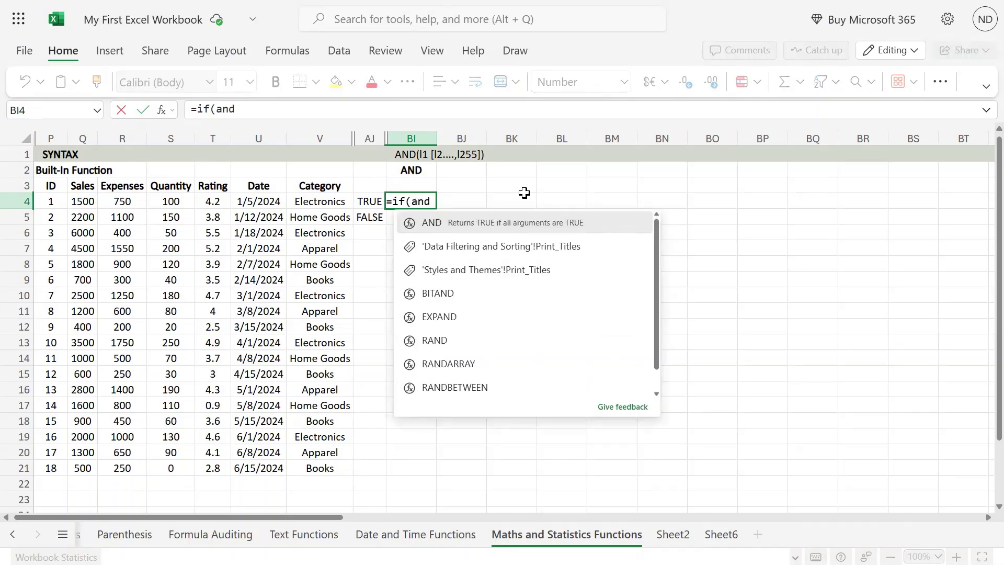
type("(")
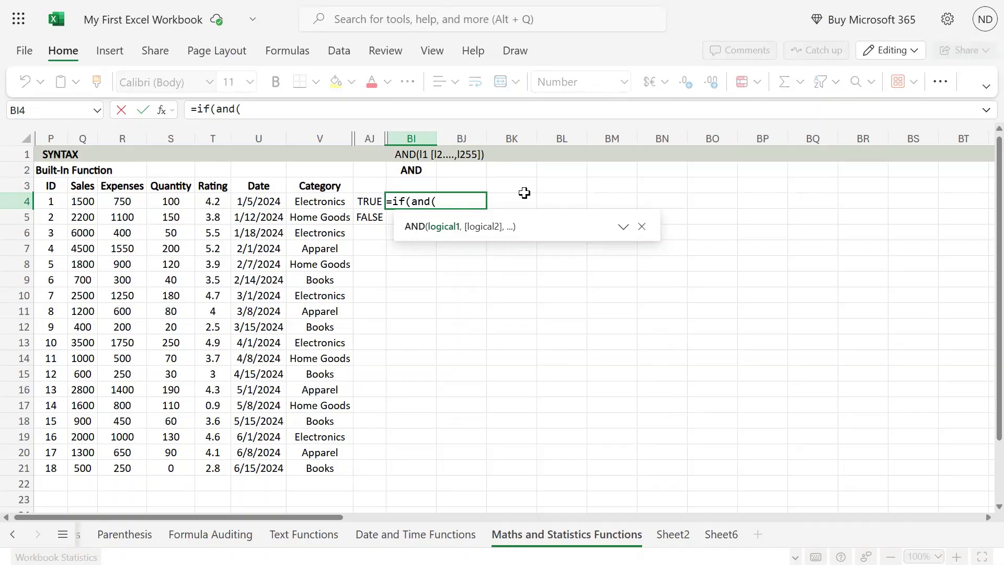
Give the nested AND function the conditions S4>100 and V4="Electronics", and close its parenthesis.
key("Left")
key("Left")
key("Left")
key("Left")
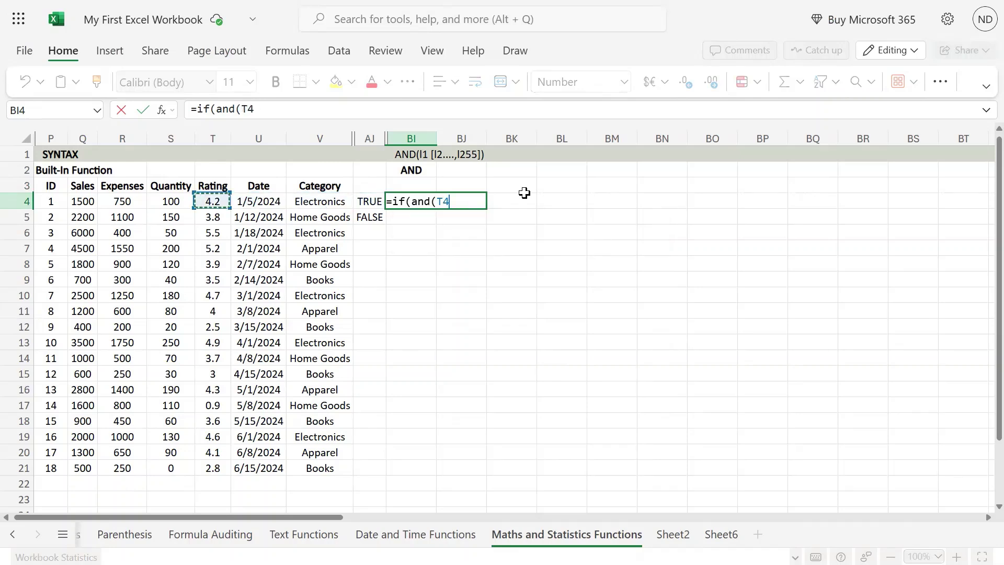
key("Left")
type(">")
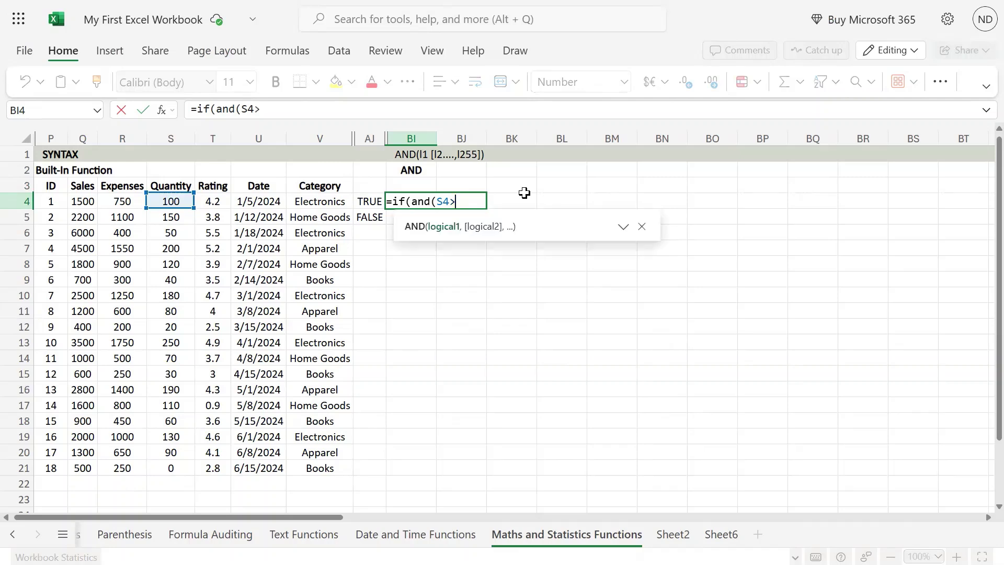
type("100,")
key("Left")
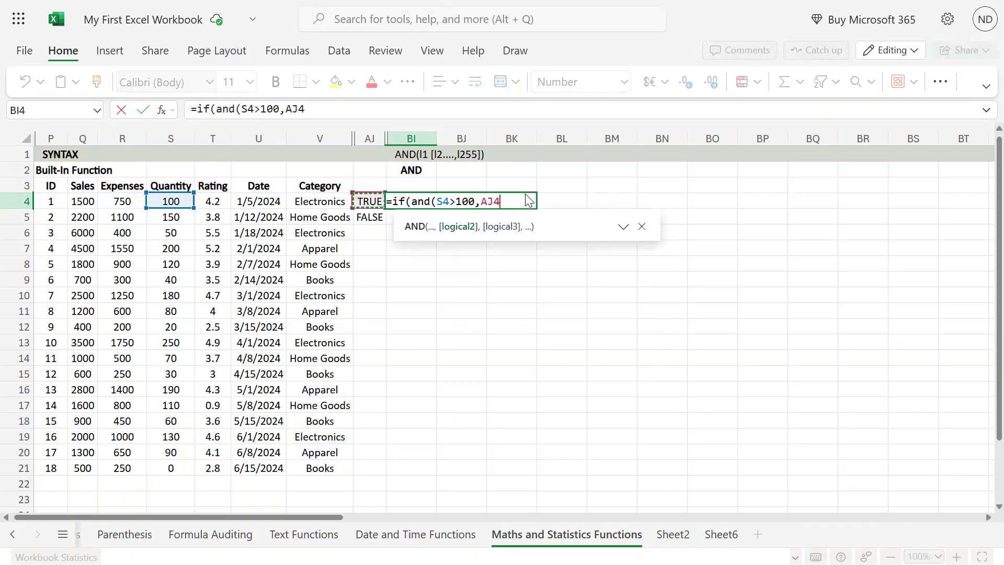
key("Left")
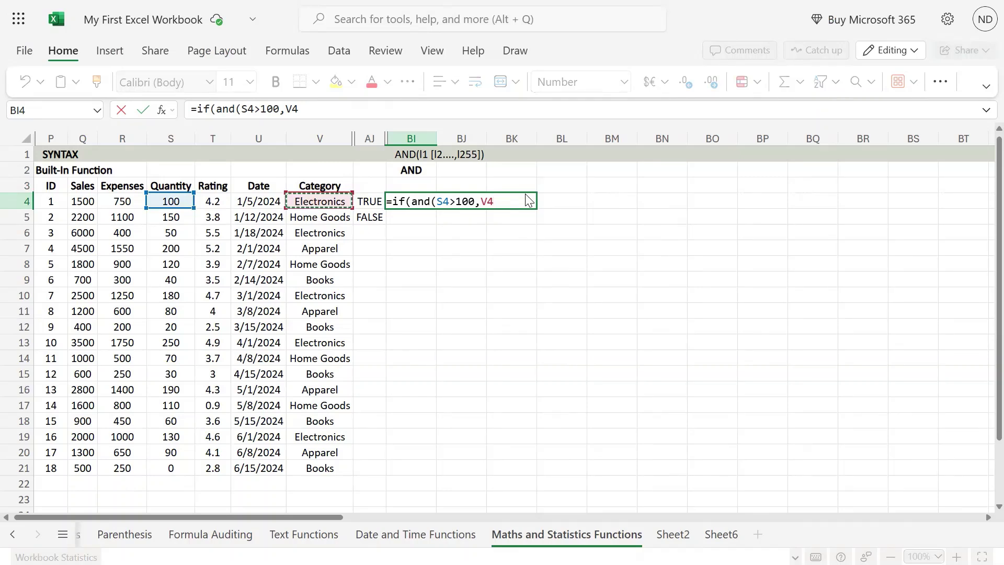
type("=\"Elecro")
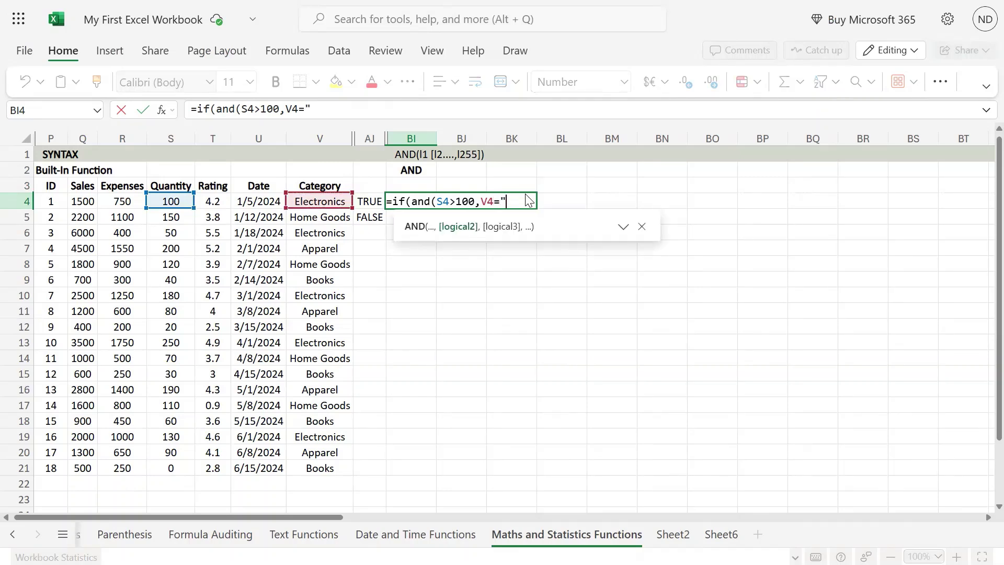
key("BackSpace")
key("BackSpace")
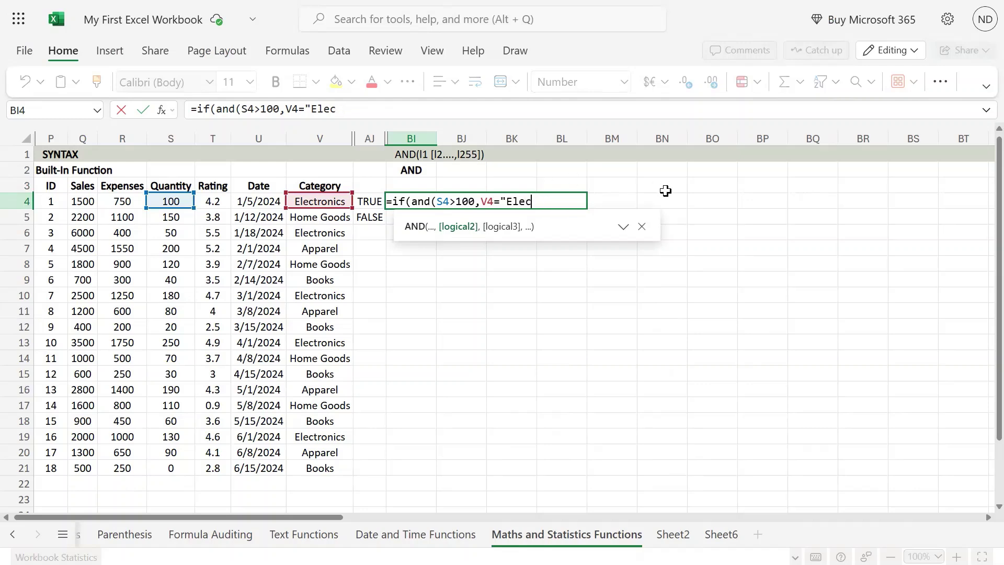
type("tronics\"),")
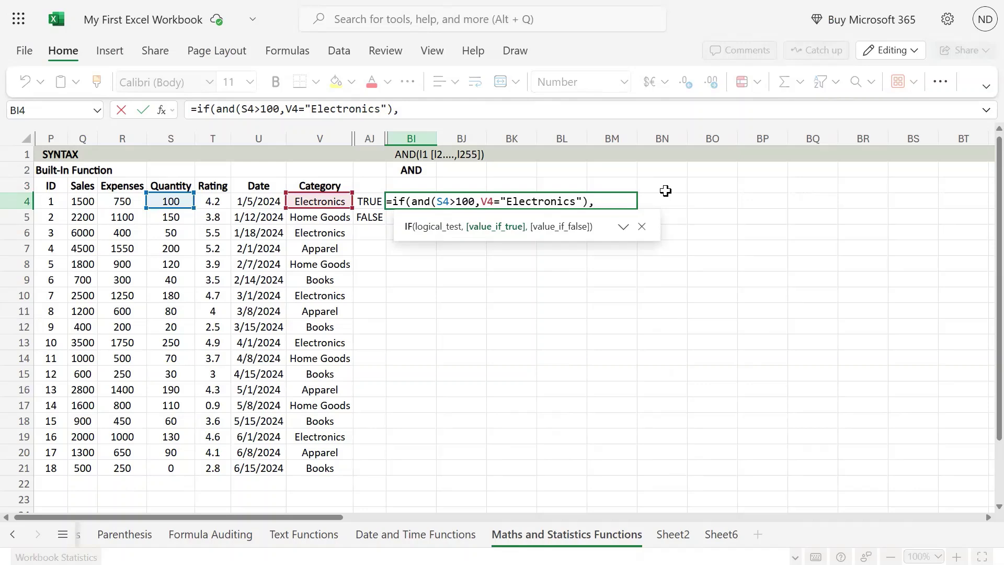
Complete the IF formula with "Ok" as the value if true and "Not Ok" as the value if false.
type("\"OK")
key("BackSpace")
type("\"")
key("BackSpace")
type("k\", ")
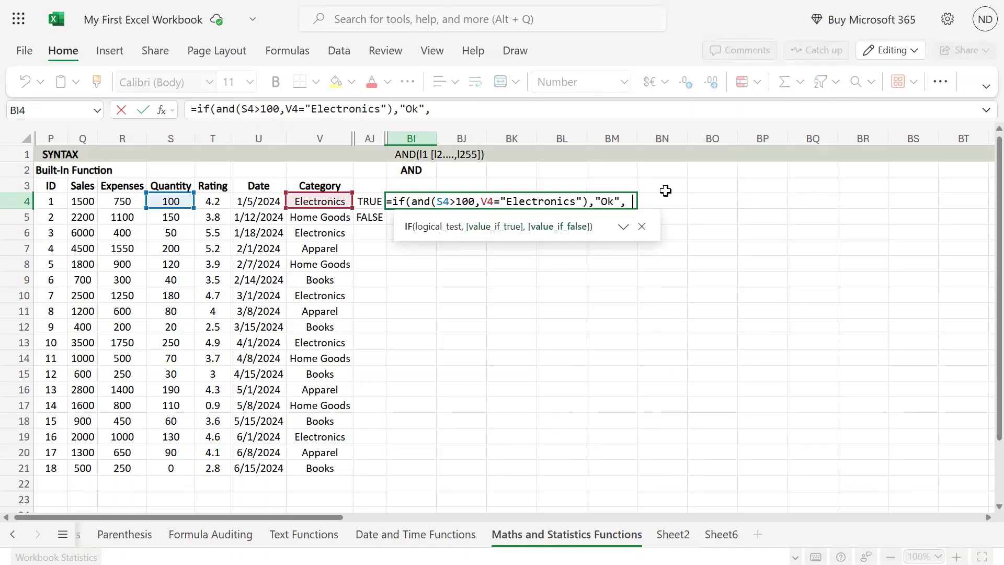
type("\"Not Ok\")")
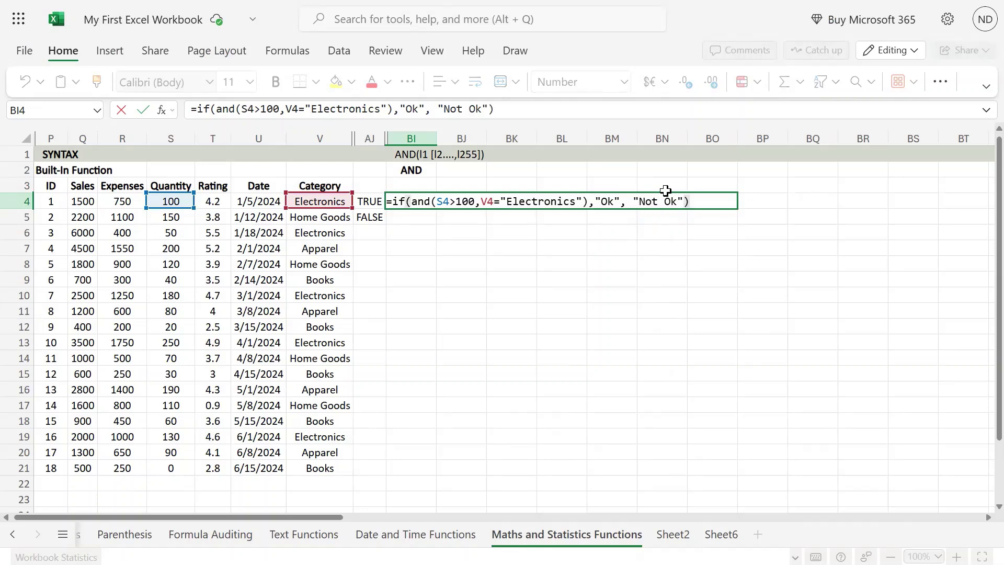
key("Left")
key("Left")
key("Left")
key("Left")
key("Left")
key("Left")
key("Left")
key("Left")
key("Left")
key("Left")
key("Left")
key("Right")
key("Right")
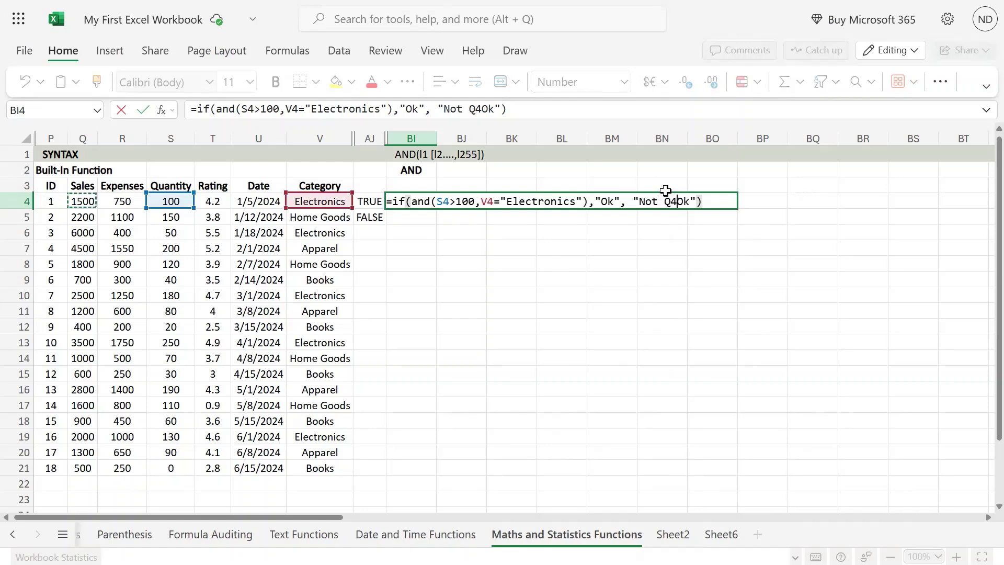
key("Right")
key("BackSpace")
key("BackSpace")
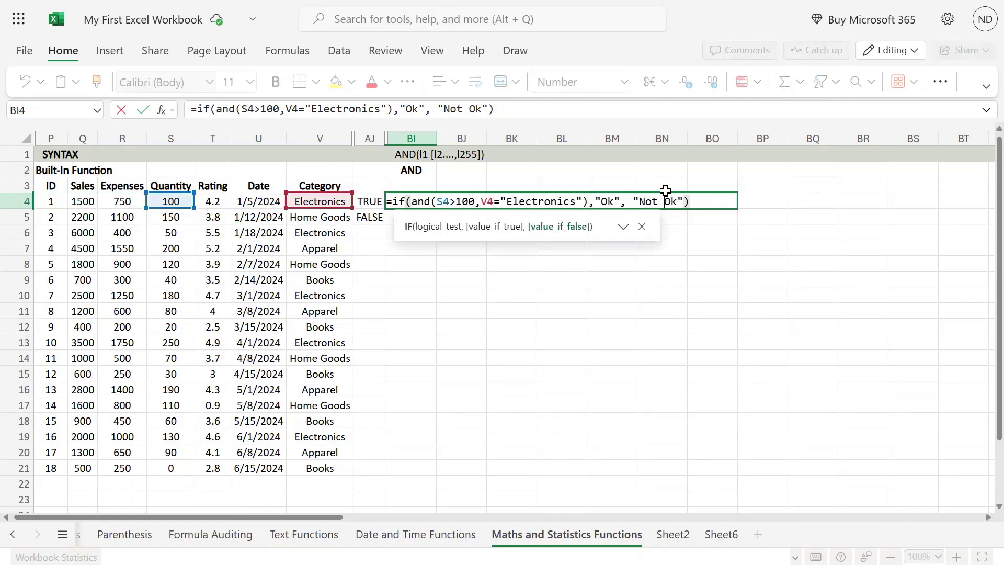
Go back to the S4 condition in BI4's formula and commit the formula to the cell.
left_click(457, 200)
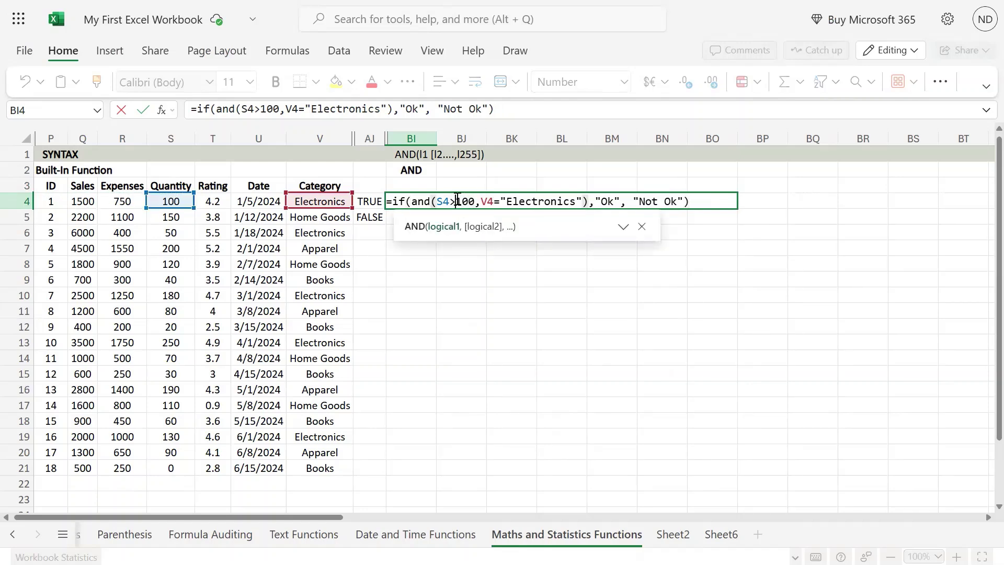
key("Left")
key("BackSpace")
key("BackSpace")
key("BackSpace")
key("Return")
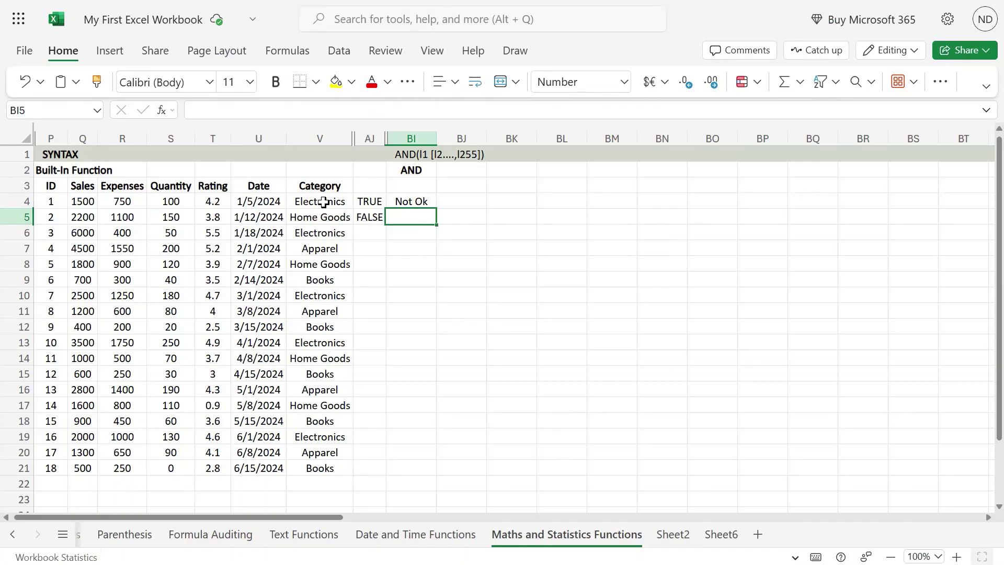
Change the quantity condition in BI4's formula to S4>=100 and commit it.
key("Up")
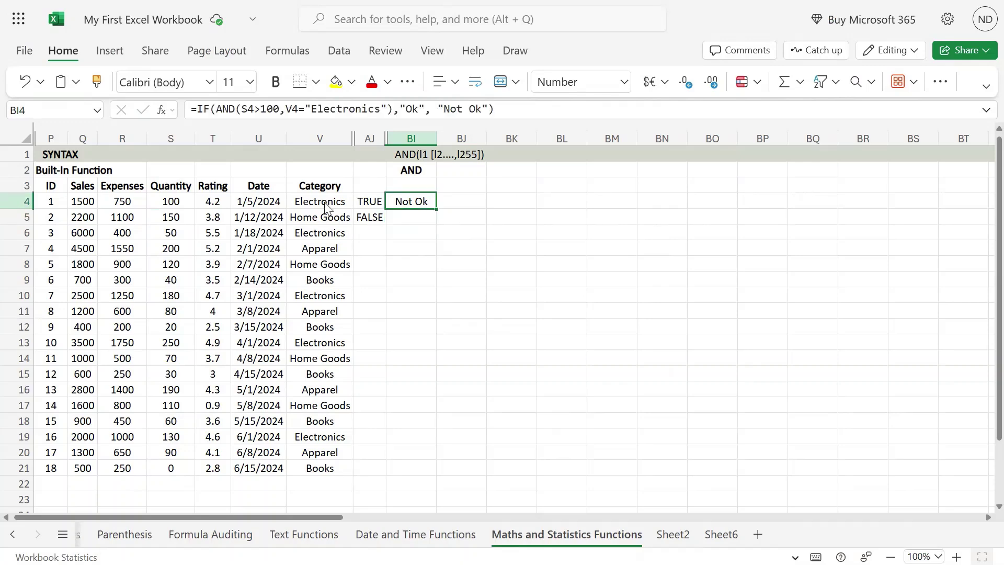
key("F2")
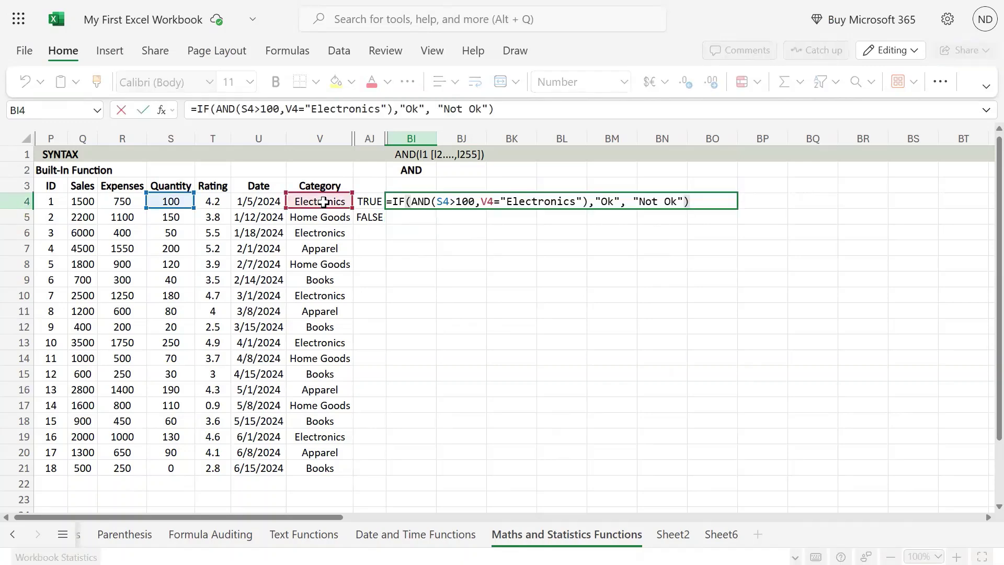
left_click(455, 201)
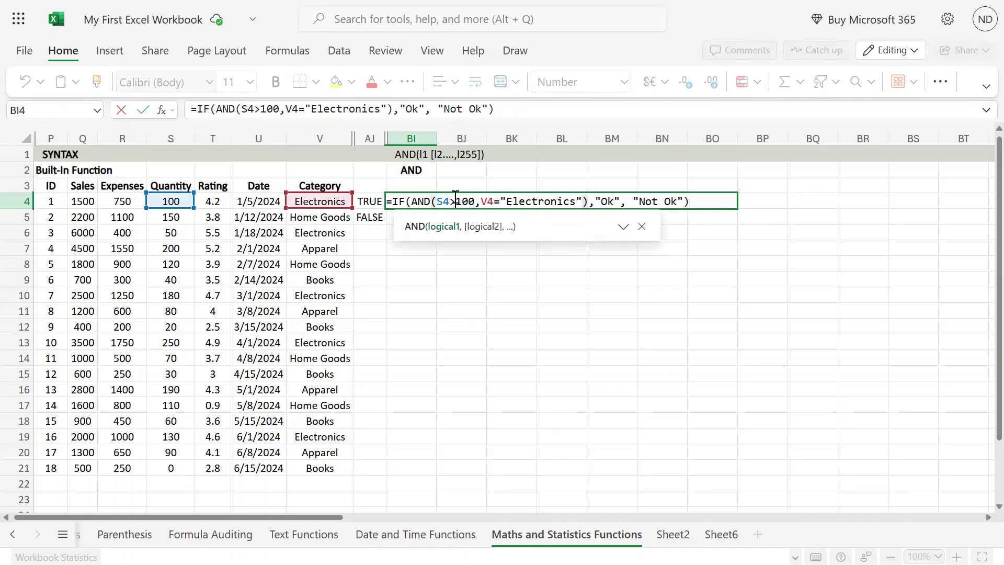
key("Return")
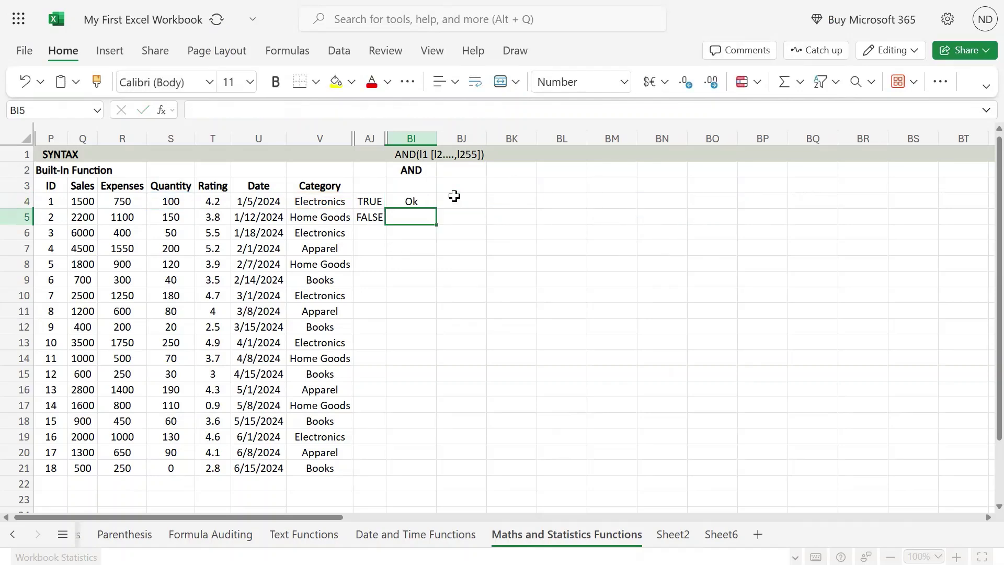
Copy the IF formula from BI4 into BI5.
key("Up")
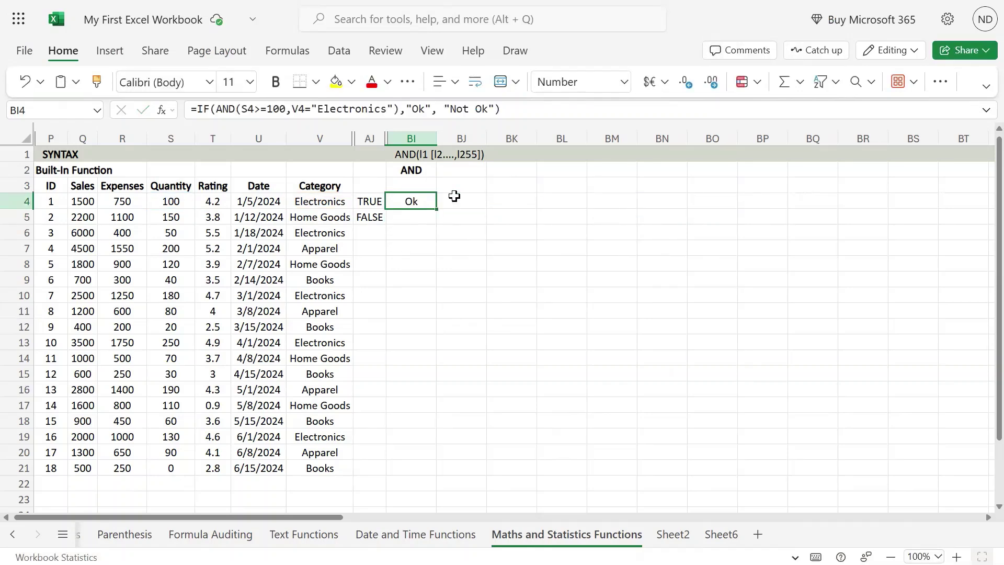
key("ctrl+c")
key("Down")
key("ctrl+v")
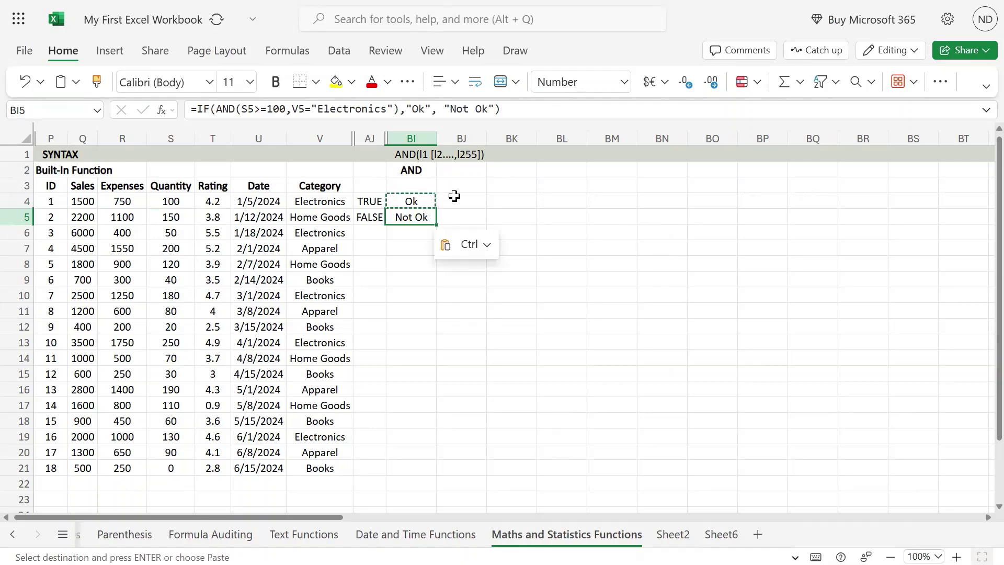
Examine row 5's source values and the cell references in BI5's copied formula, leaving the formula as it is.
key("Left")
key("Left")
key("Left")
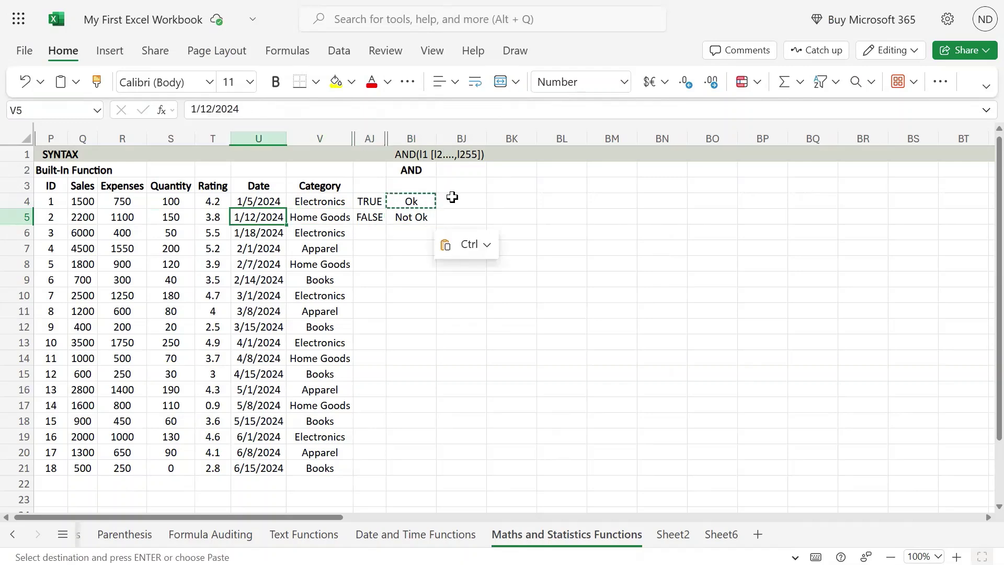
key("Left")
key("Left")
key("Right")
key("Right")
key("Right")
key("Right")
key("Right")
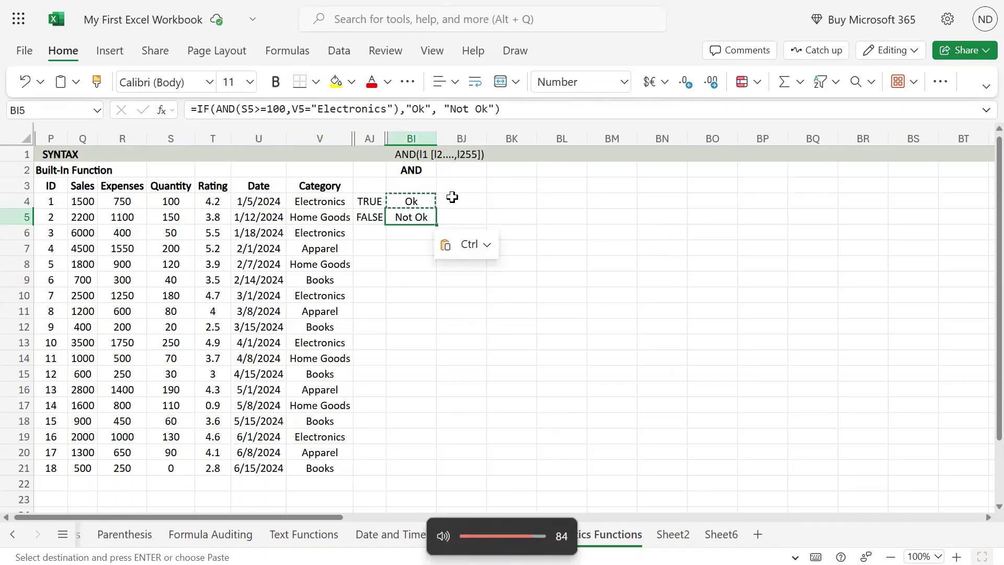
key("F2")
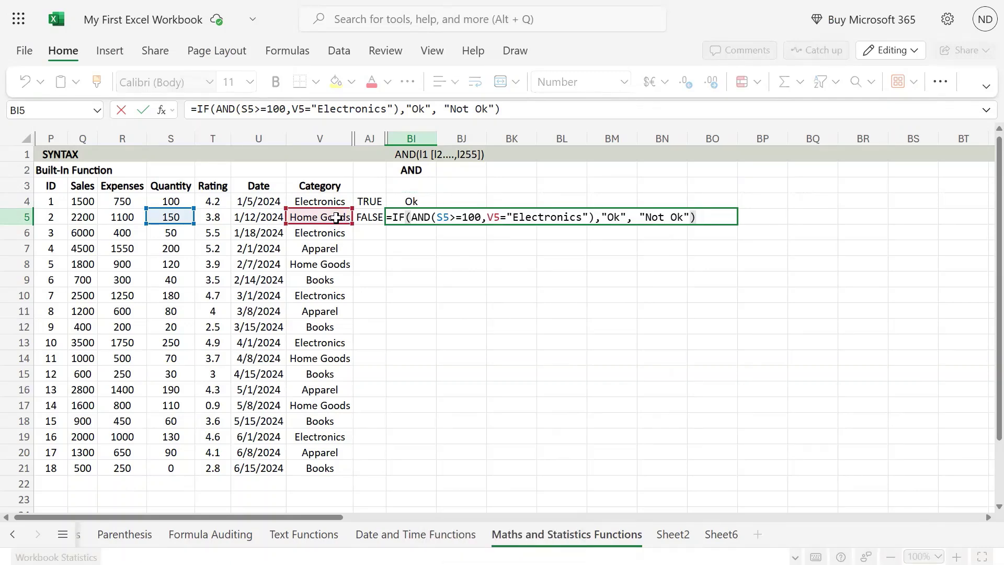
key("ctrl+Return")
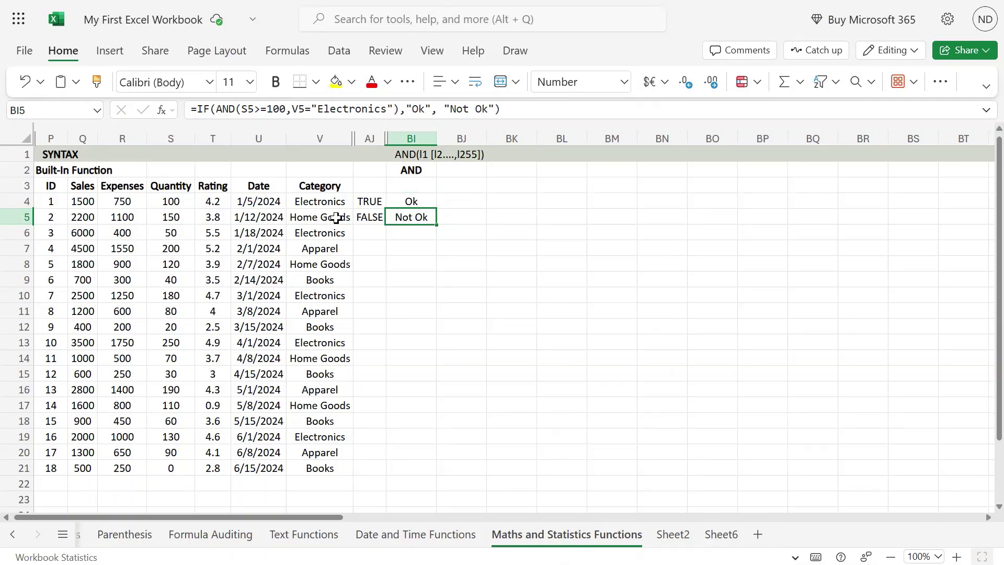
Compare the IF formulas in BI4 and BI5.
key("Up")
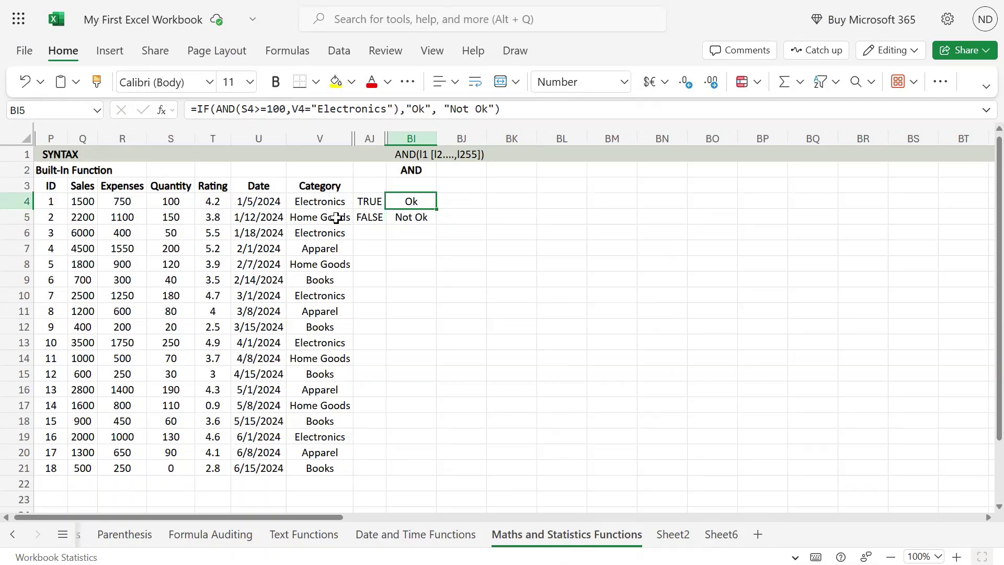
key("Down")
key("Down")
key("Up")
key("Up")
key("Down")
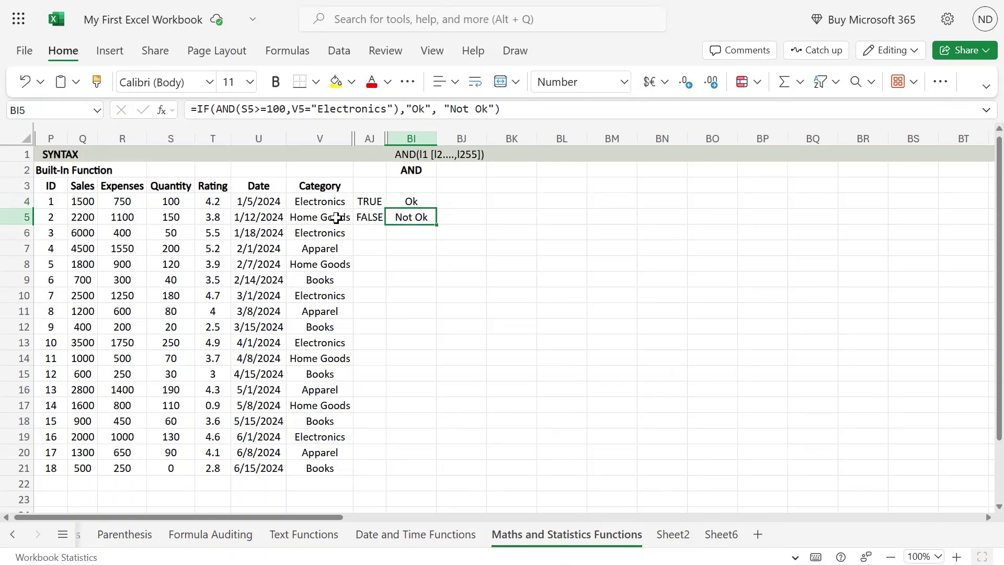
key("Down")
key("Up")
key("Up")
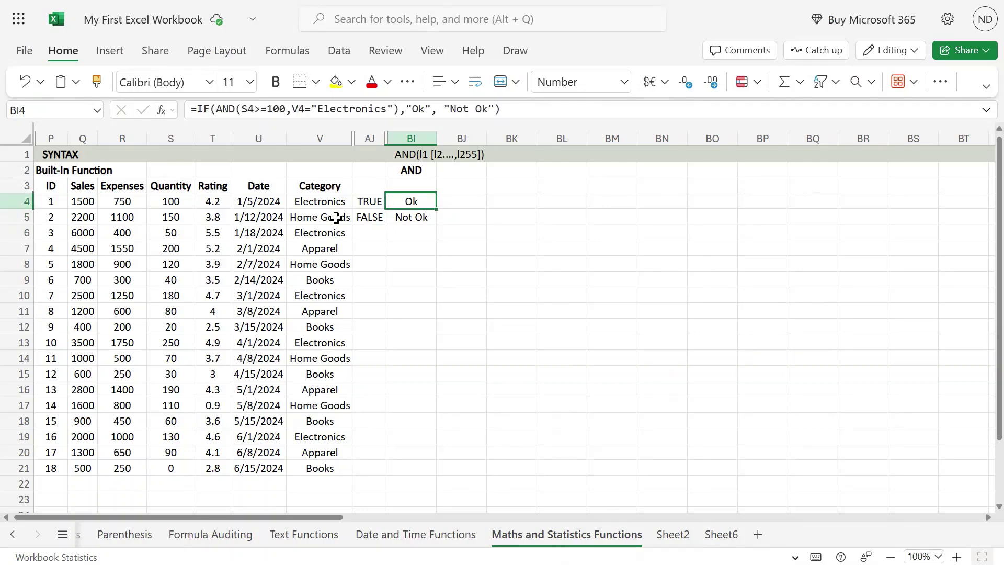
key("Up")
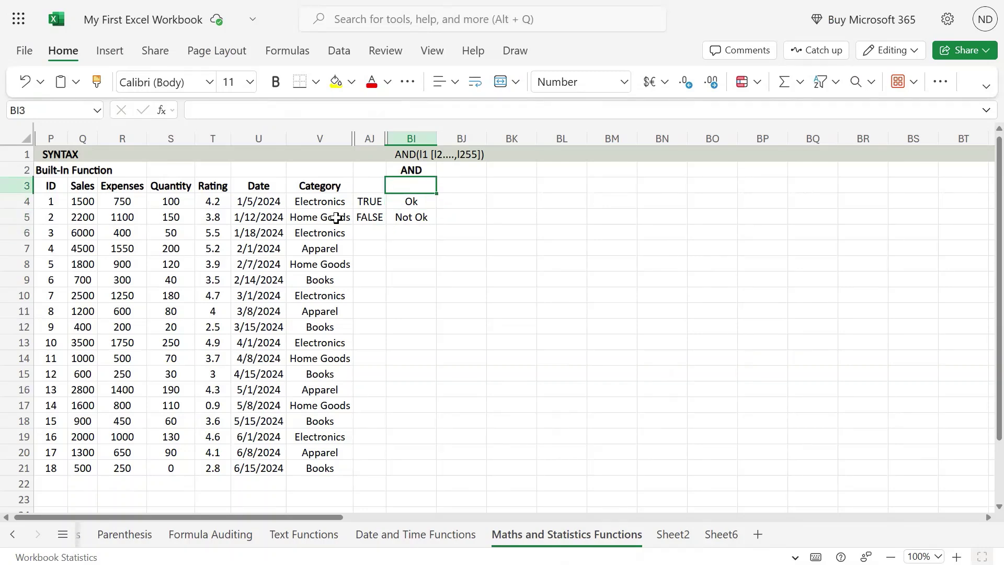
key("Down")
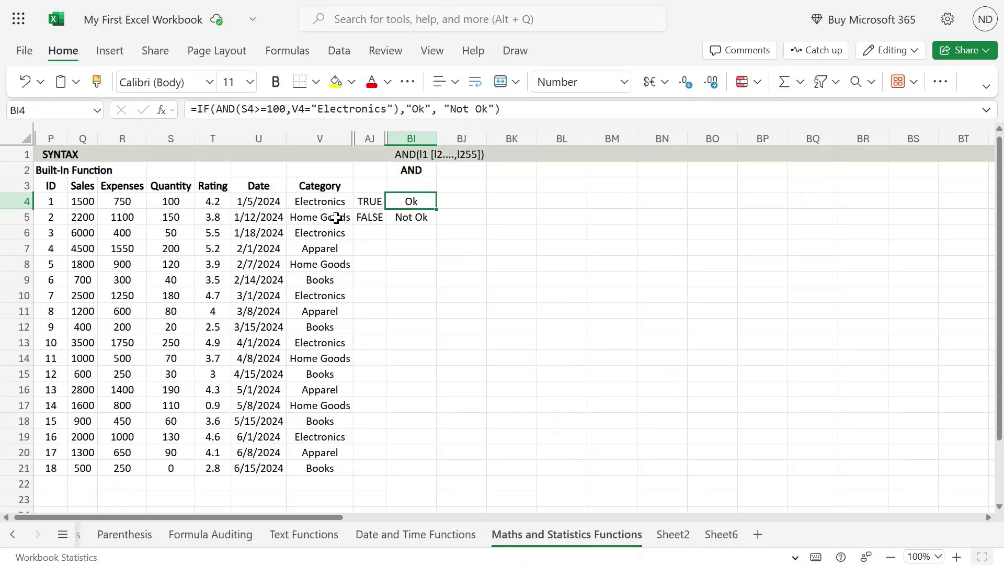
Check the quantity in S4 against the first row's result, and return to BI5.
key("Left")
key("Left")
key("Left")
key("Left")
key("Left")
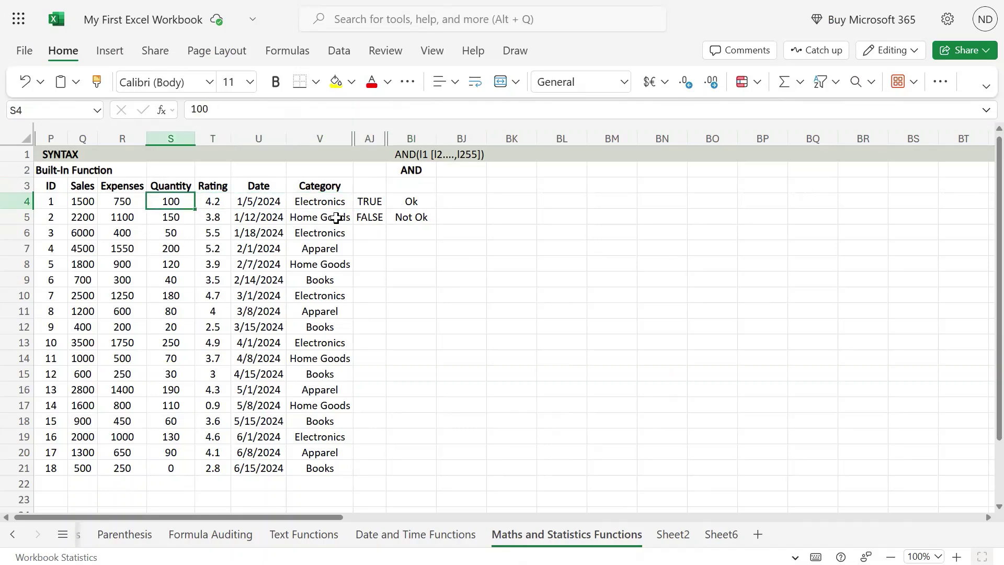
key("Right")
key("Right")
key("Right")
key("Right")
key("Right")
key("Down")
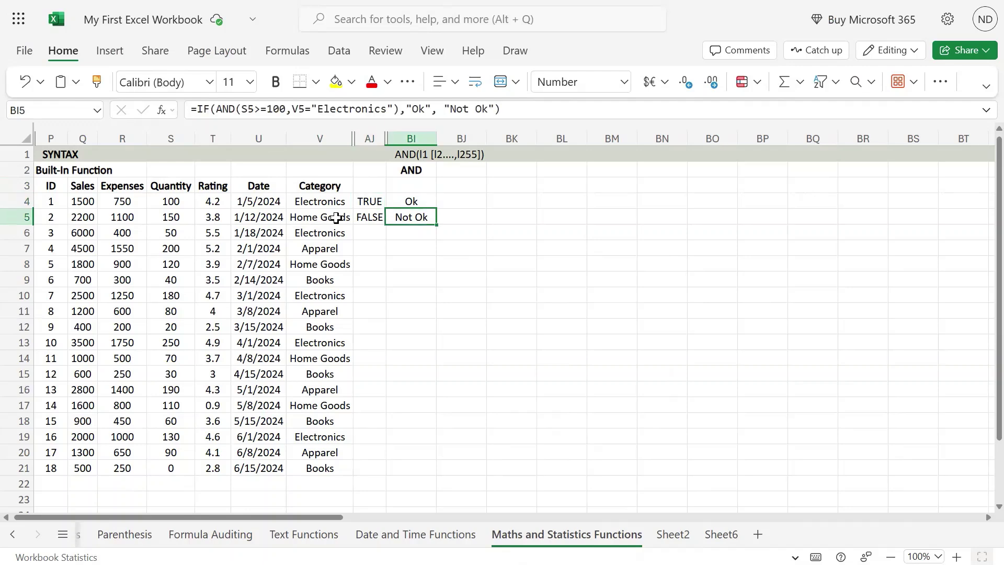
Copy BI5's formula down column BI through row 21 to cover the remaining table rows.
key("ctrl+c")
key("shift+Down")
key("shift+Down")
key("shift+Down")
key("shift+Down")
key("shift+Down")
key("shift+Down")
key("shift+Down")
key("shift+Down")
key("shift+Down")
key("shift+Down")
key("shift+Down")
key("shift+Down")
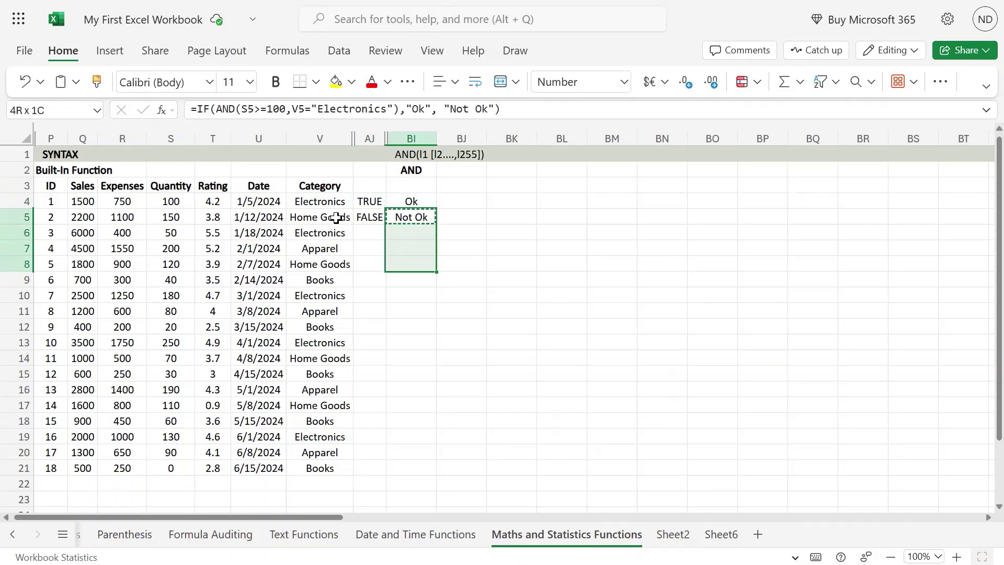
key("shift+Down")
key("shift+Down")
key("shift+Down")
key("shift+Down")
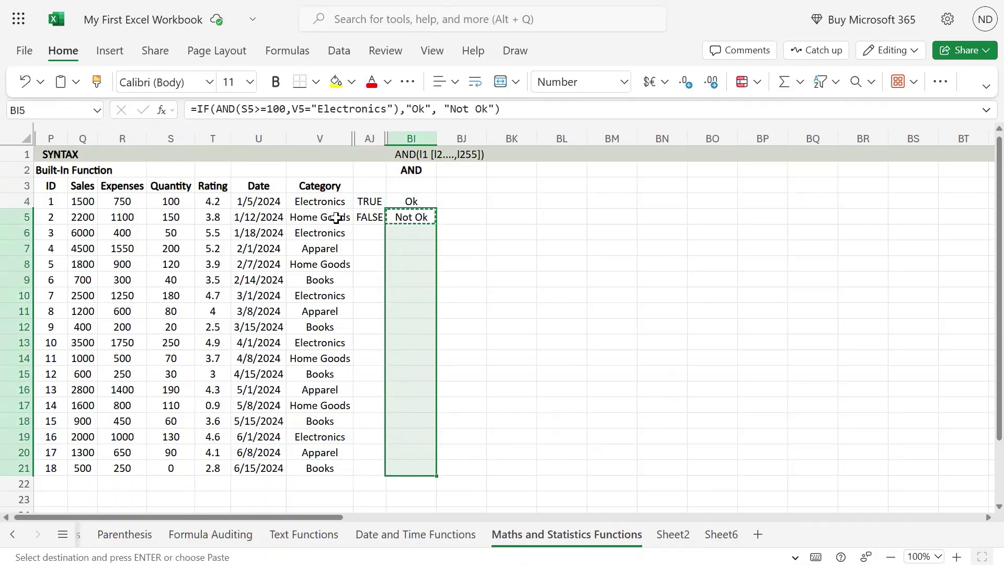
key("ctrl+v")
Examine the result in BI10 against row 10's category and quantity.
key("Down")
key("Down")
key("Down")
key("Down")
key("Down")
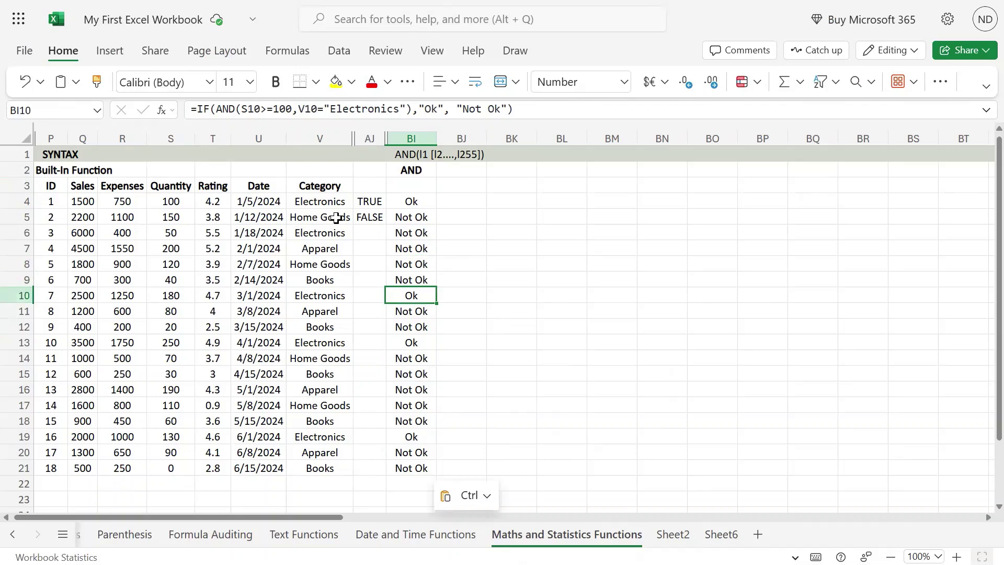
key("Left")
key("Left")
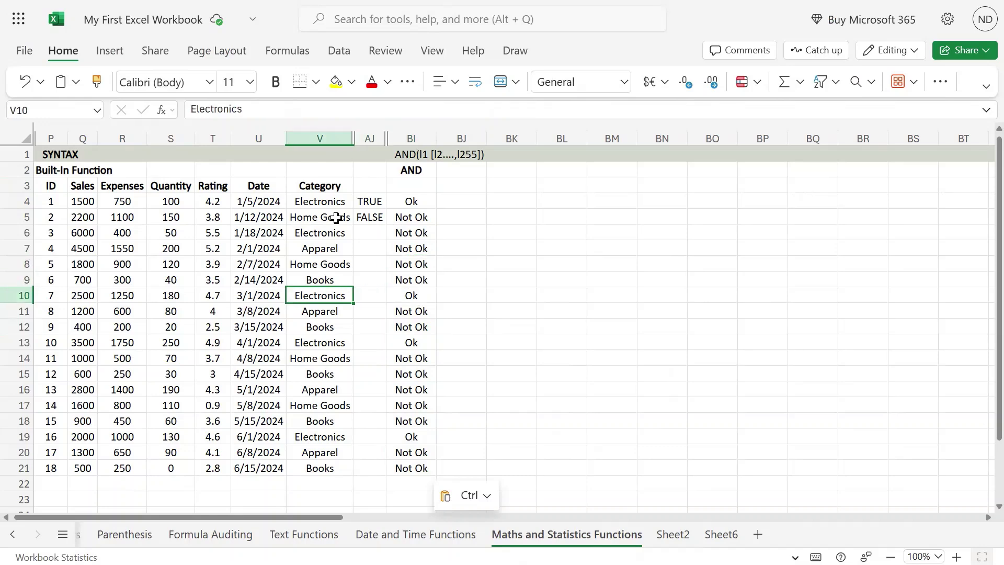
key("Left")
key("Left")
key("Left")
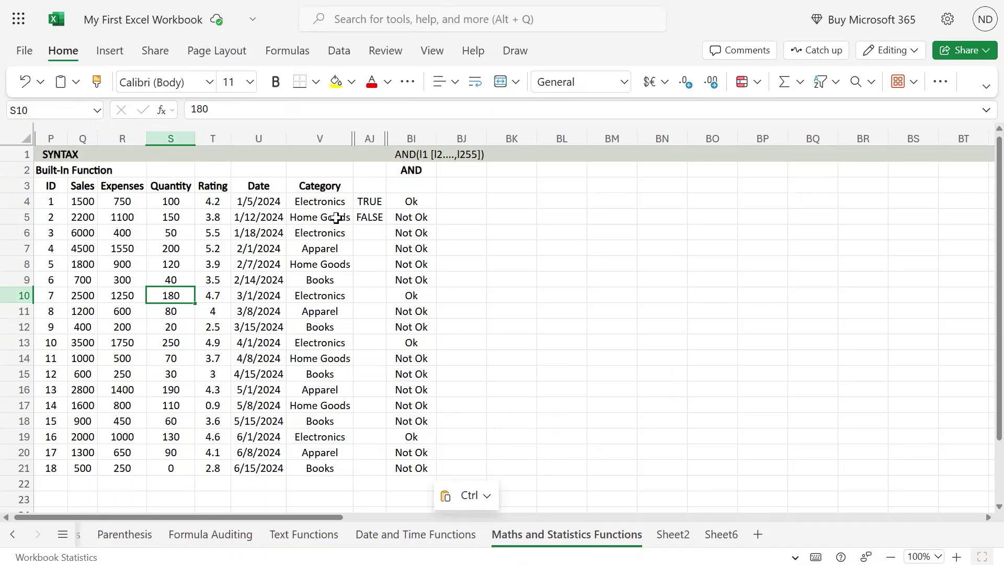
Examine row 6's category and quantity to account for its result.
key("Right")
key("Right")
key("Right")
key("Up")
key("Up")
key("Up")
key("Up")
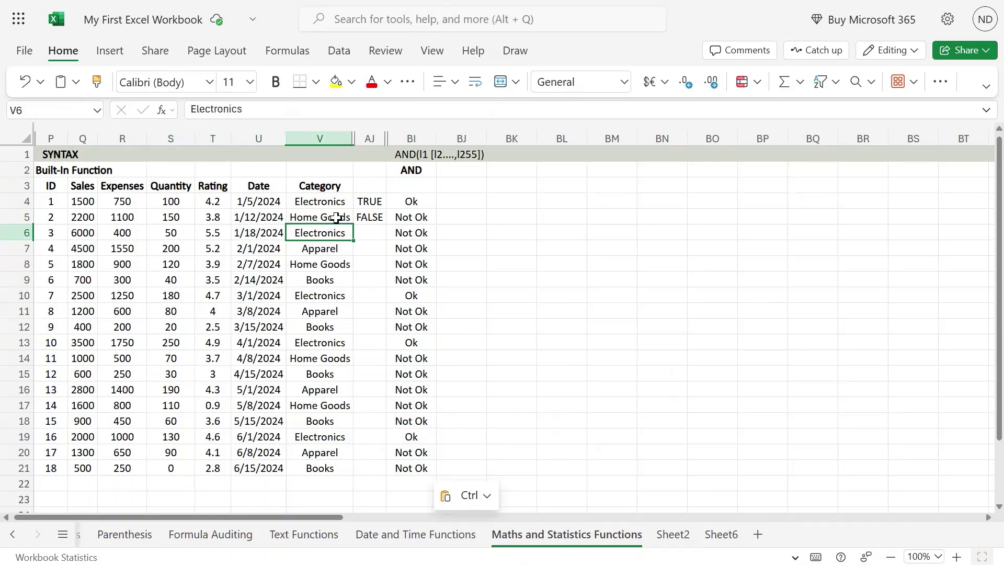
key("Left")
key("Left")
key("Left")
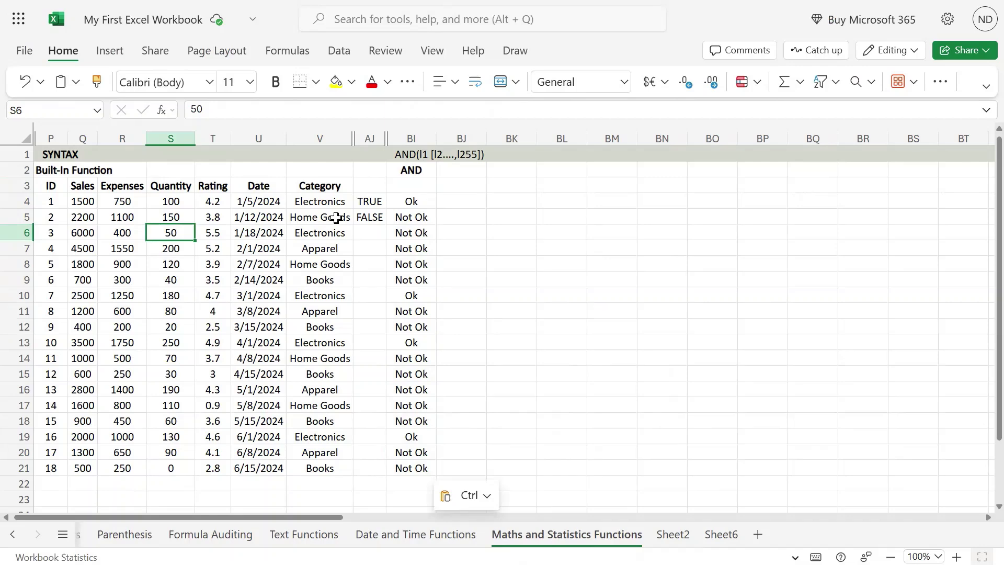
key("Right")
key("Right")
key("Right")
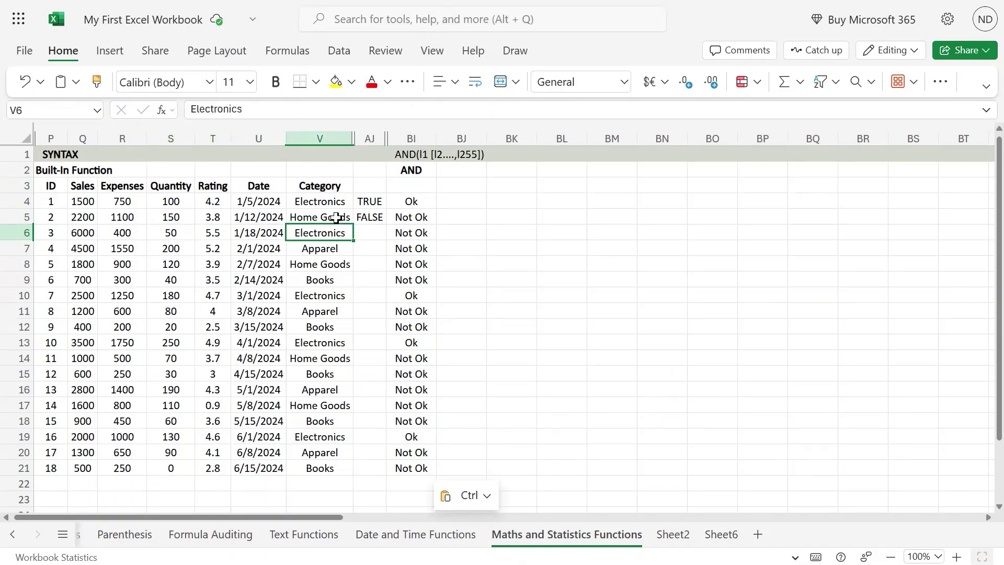
Check row 13's category against its result in column BI.
key("Down")
key("Down")
key("Down")
key("Down")
key("Down")
key("Down")
key("Down")
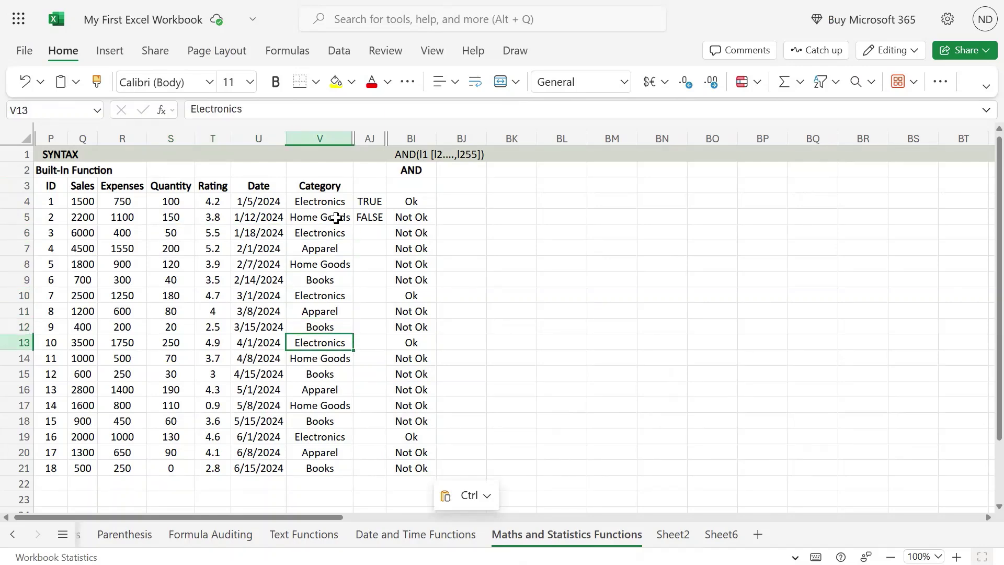
key("Left")
key("Right")
key("Right")
key("Right")
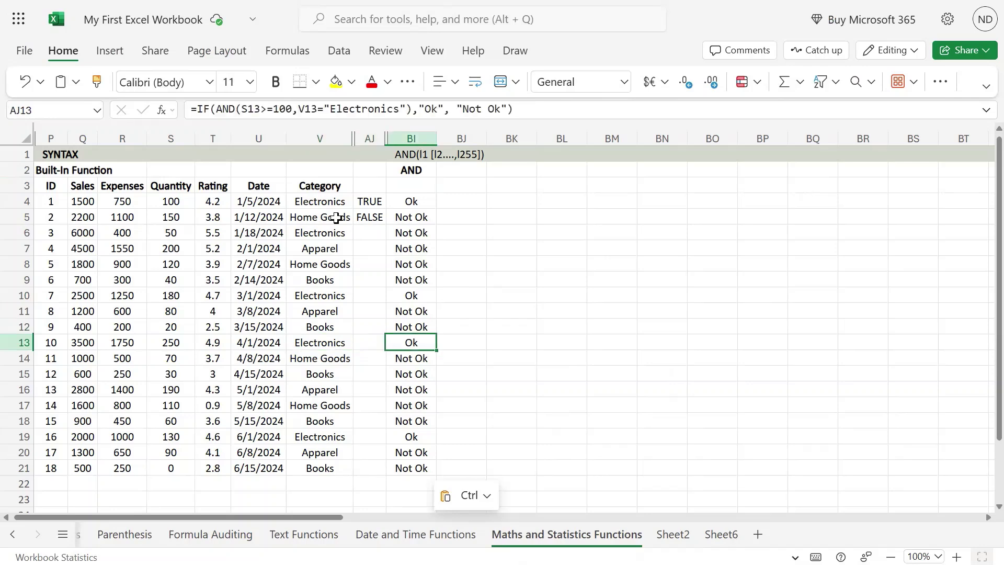
Check row 19's result in column BI against its quantity in S19.
key("Down")
key("Down")
key("Down")
key("Down")
key("Down")
key("Down")
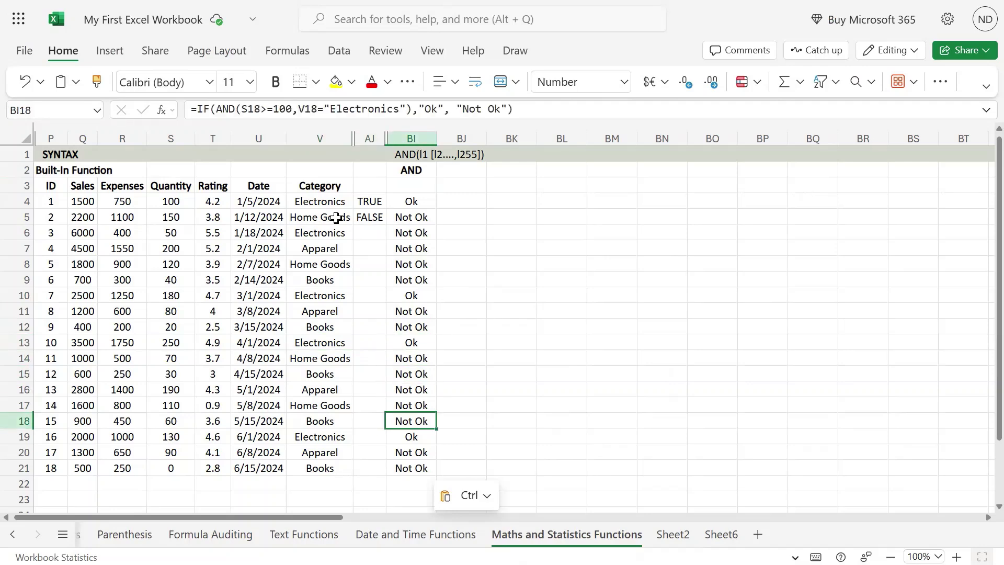
key("Left")
key("Left")
key("Left")
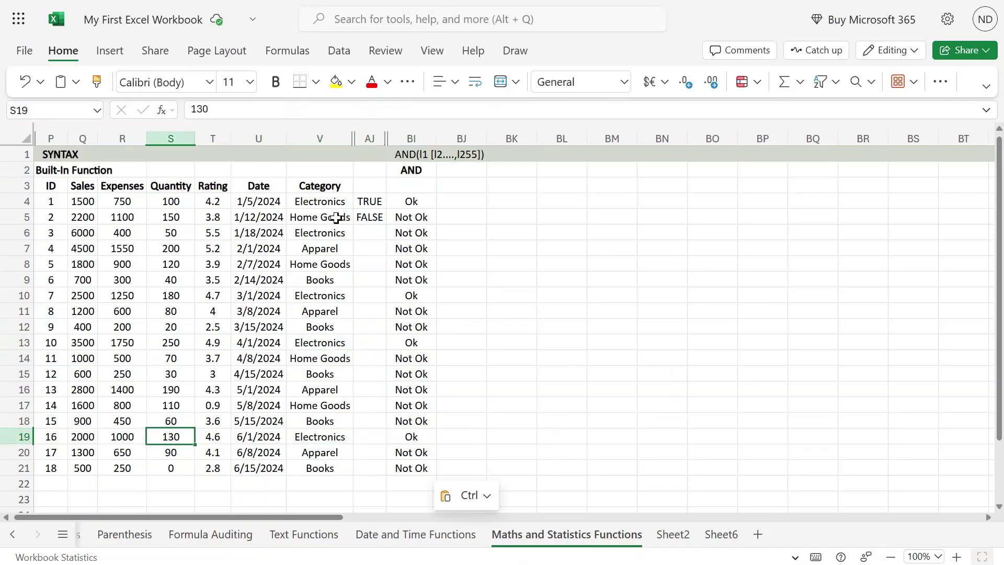
key("Right")
key("Right")
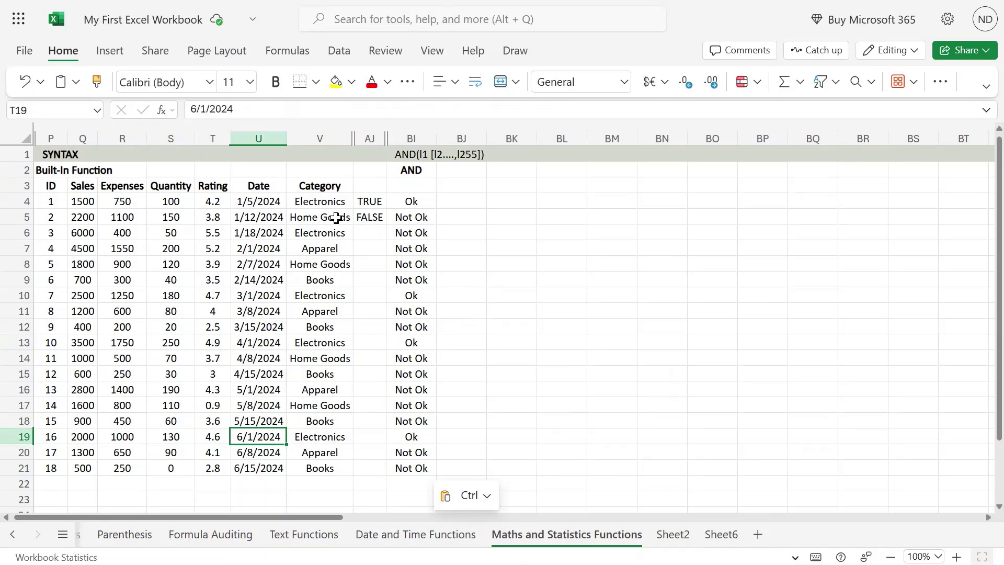
Examine row 8's quantity and category, and compare them with the result in BI8.
key("Up")
key("Up")
key("Up")
key("Up")
key("Up")
key("Up")
key("Up")
key("Up")
key("Up")
key("Up")
key("Up")
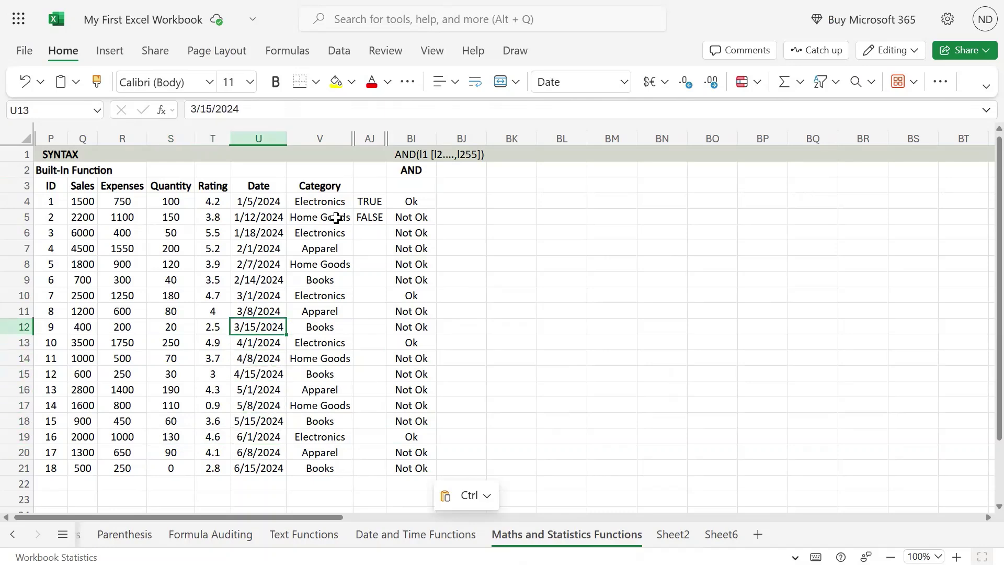
key("Left")
key("Left")
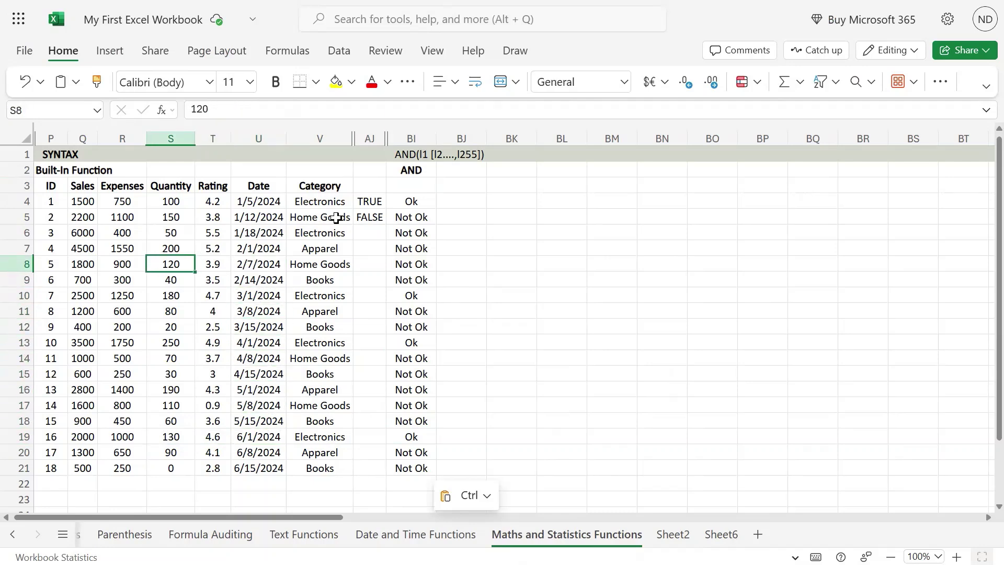
key("Right")
key("Right")
key("Right")
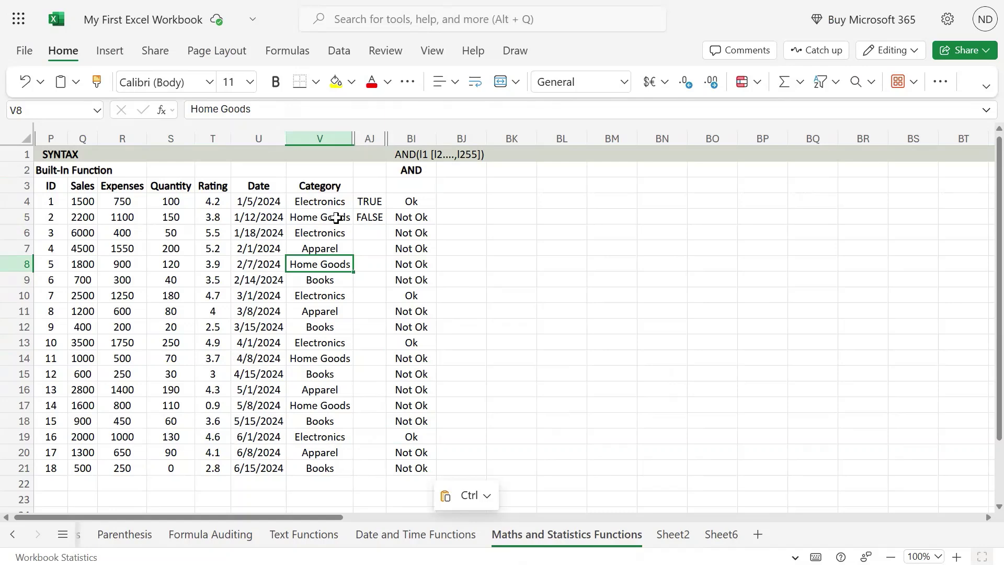
key("Right")
key("Right")
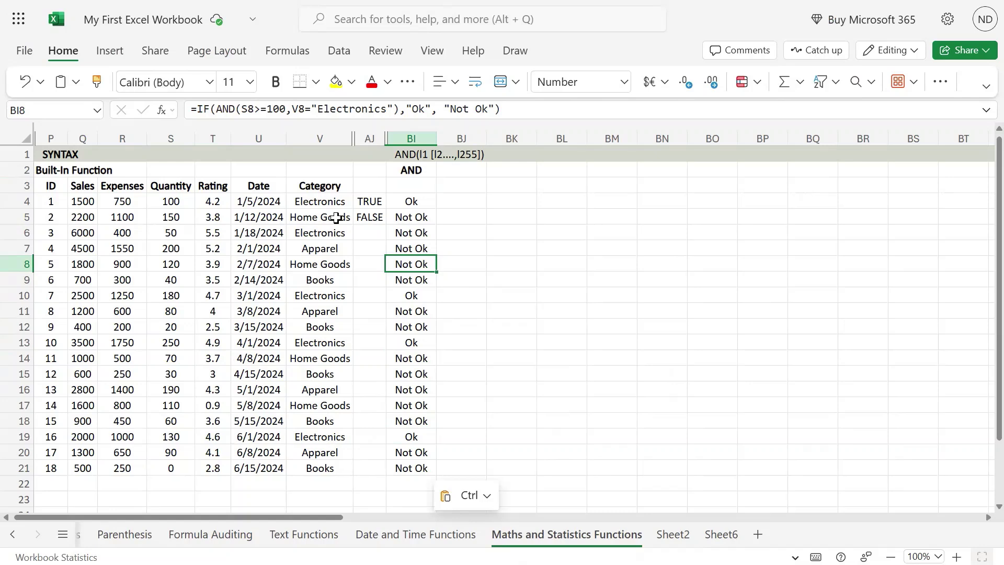
Go to the last result in column BI, cell BI21.
key("Up")
key("Up")
key("Up")
key("Up")
key("ctrl+Down")
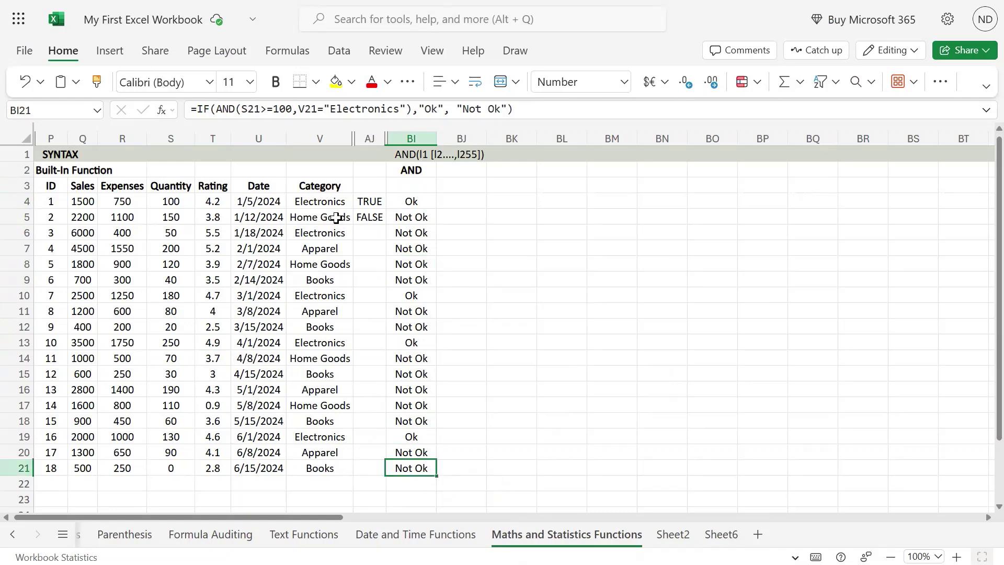
key("ctrl+Up")
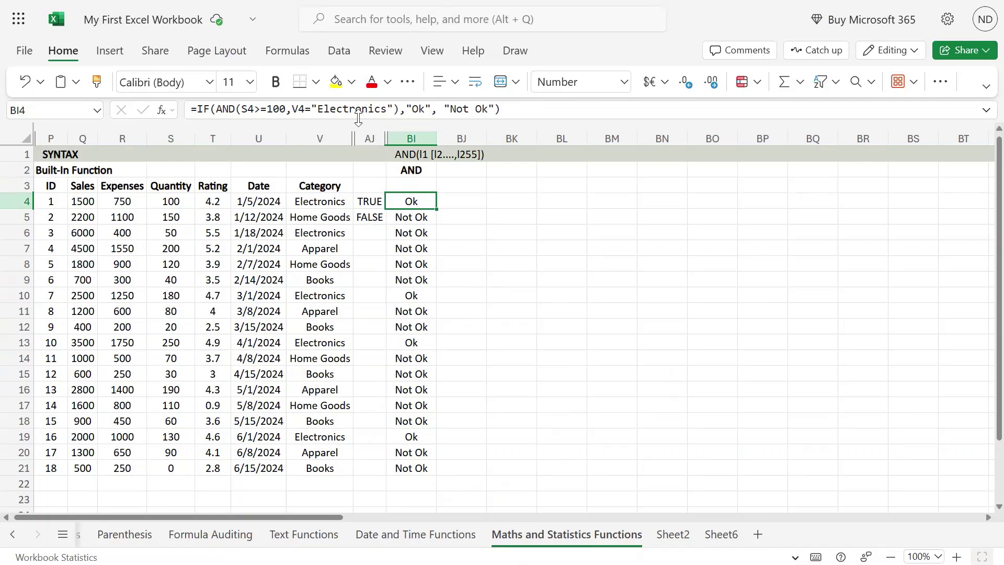
left_click(286, 112)
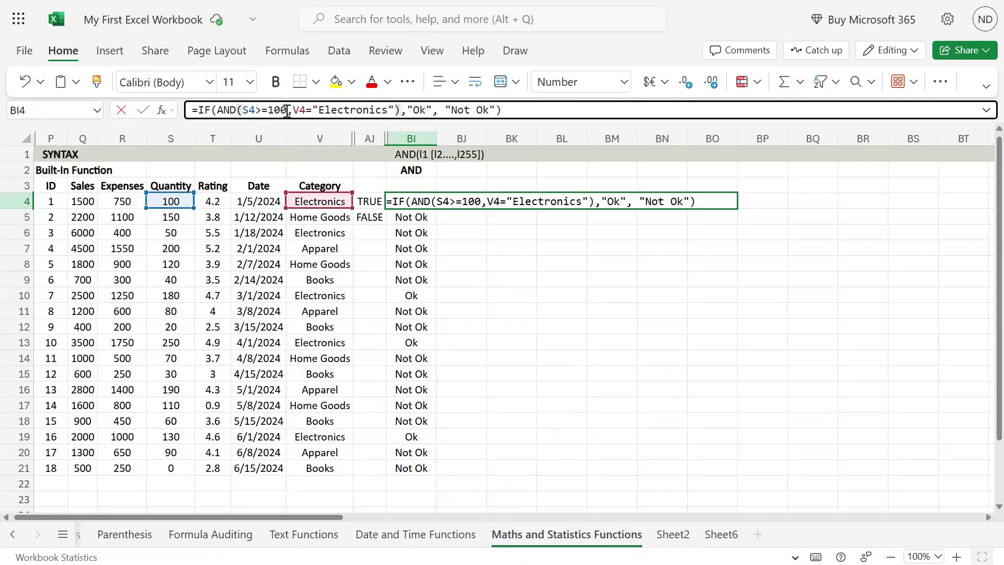
left_click_drag(287, 112, 243, 113)
key("Return")
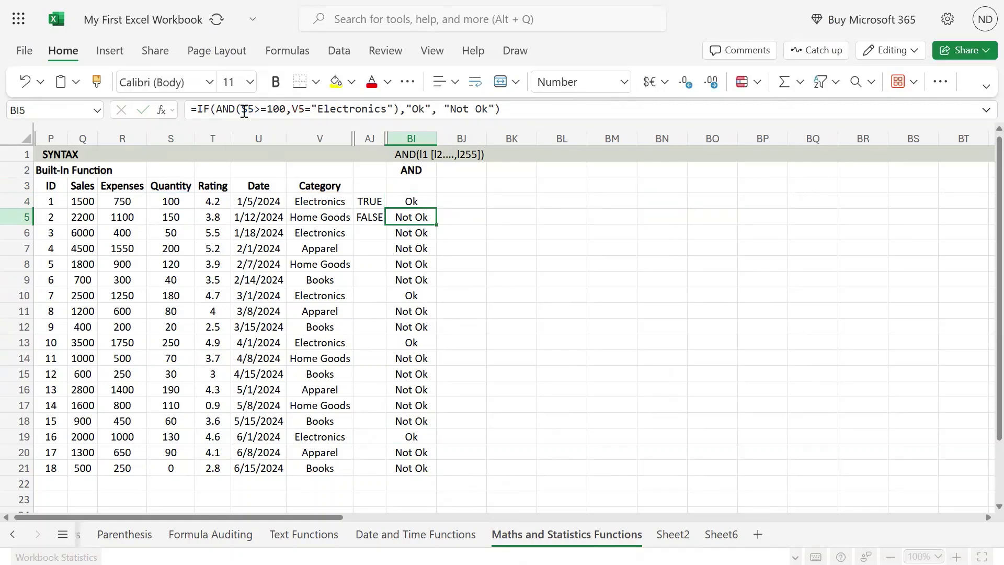
key("Up")
key("Right")
type("=")
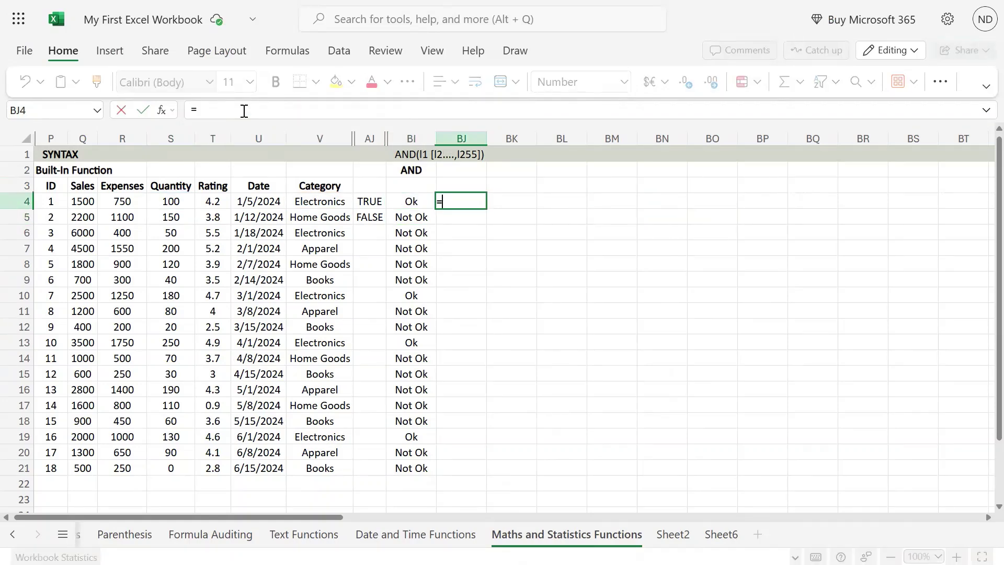
key("Escape")
key("Left")
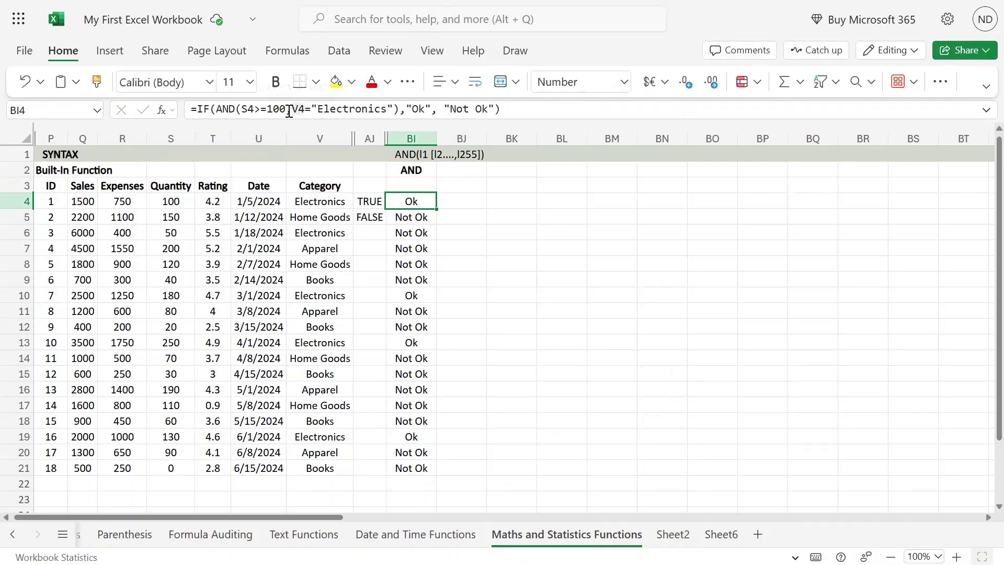
Copy the quantity condition S4>=100 from the AND formula in BI4.
left_click(285, 110)
left_click_drag(286, 110, 236, 110)
left_click(239, 111)
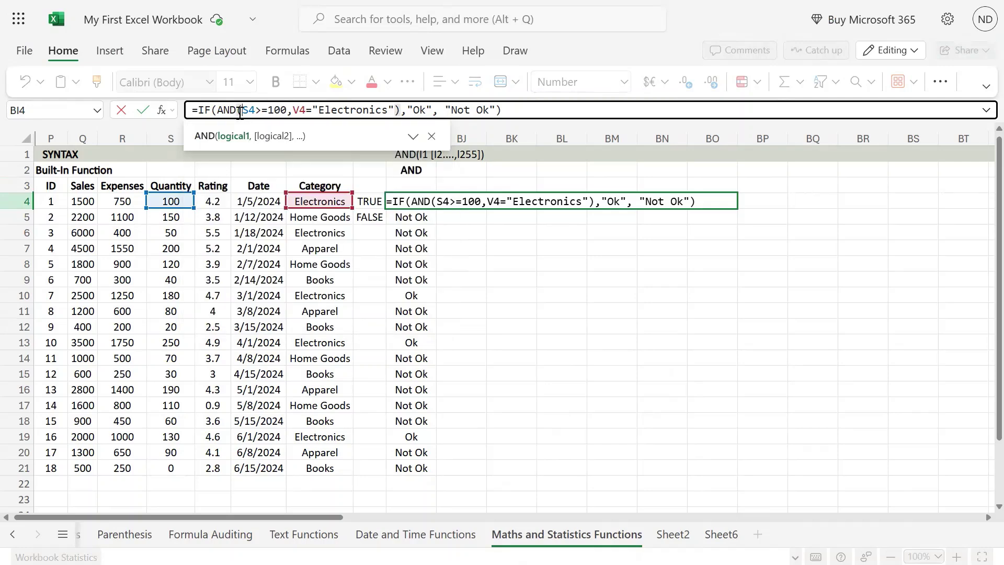
key("shift+Right")
key("shift+Right")
key("shift+Right")
key("shift+Right")
key("shift+Right")
key("shift+Right")
key("shift+Right")
key("ctrl+c")
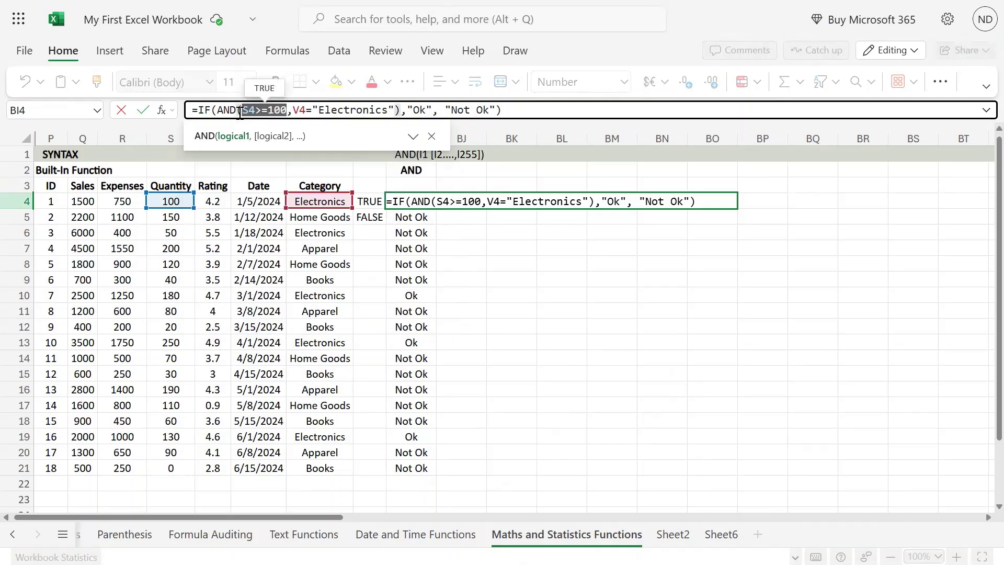
Enter the copied quantity condition as the standalone formula =S4>=100 in cell BJ4.
key("Return")
key("Up")
key("Right")
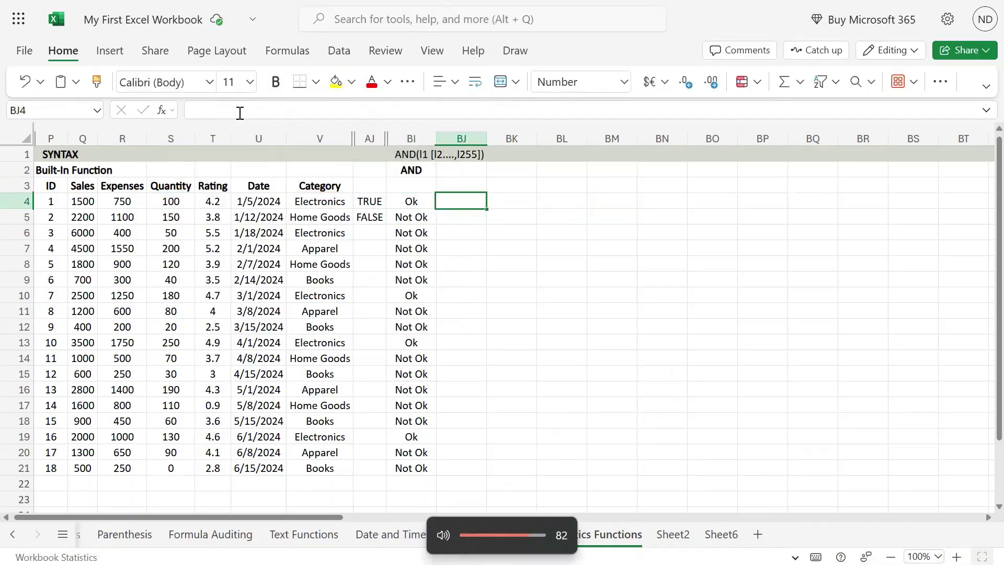
type("=")
key("ctrl+v")
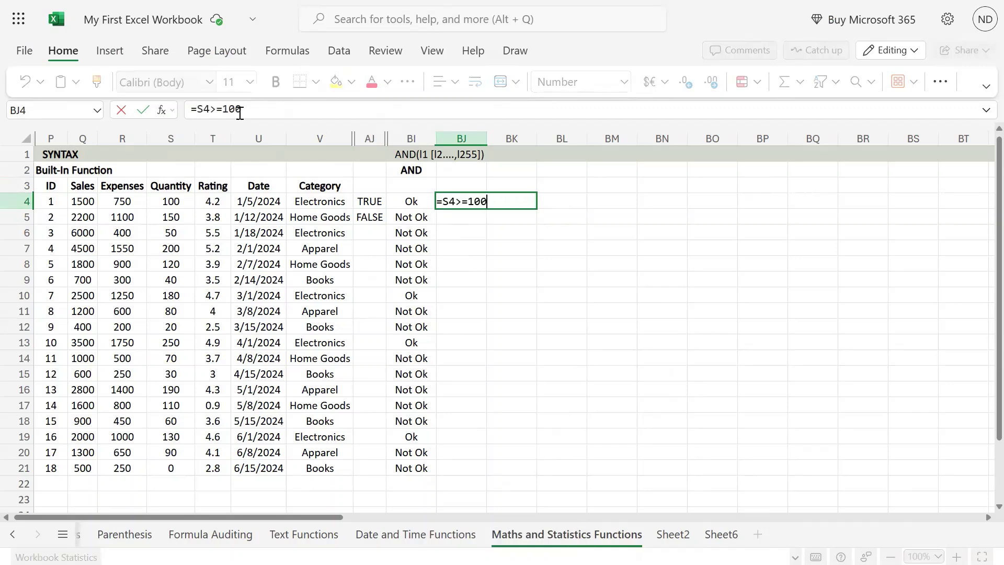
key("Return")
key("Up")
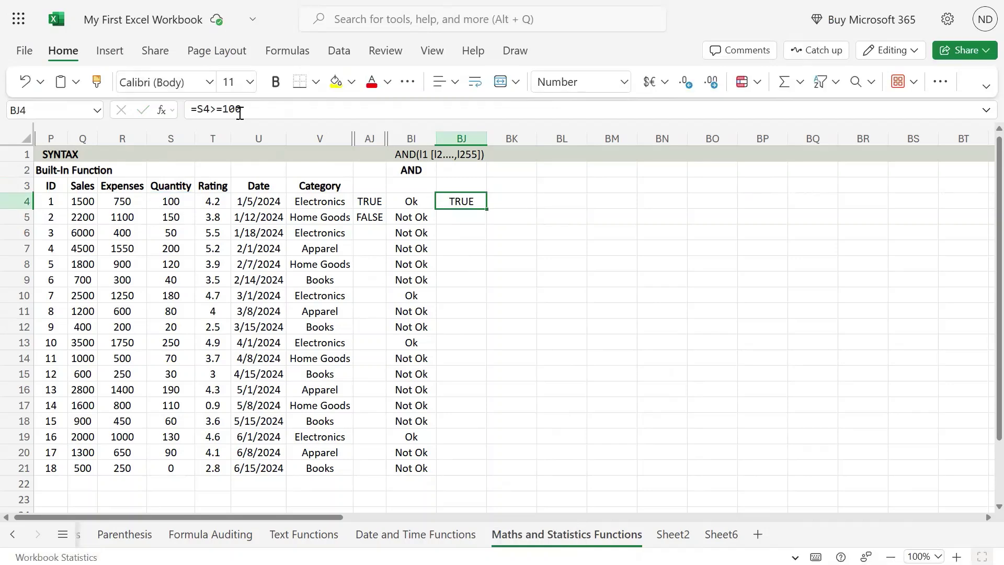
key("Left")
key("Right")
left_click(250, 137)
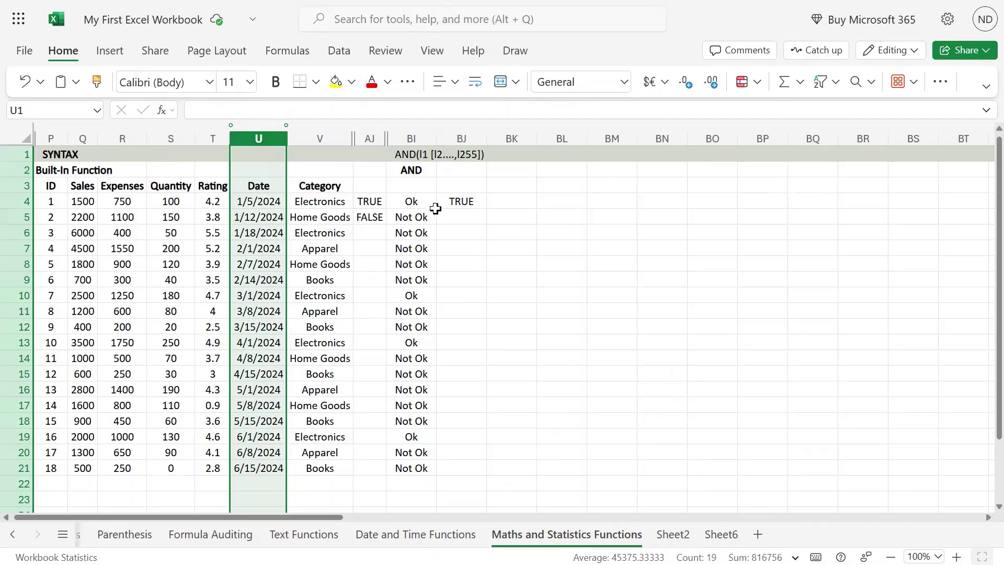
Copy the category condition V4="Electronics" from the AND formula in BI4.
left_click(417, 202)
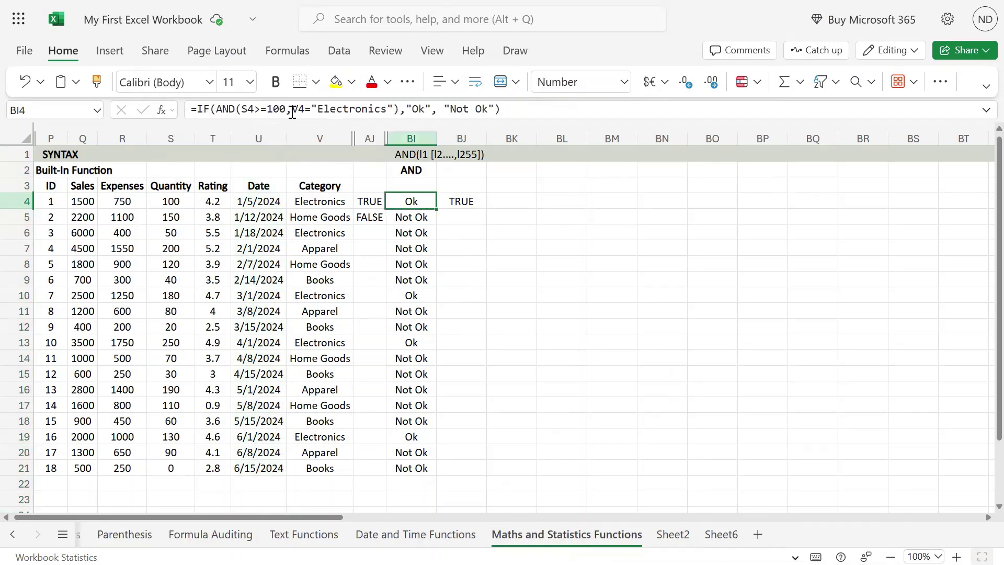
mouse_move(291, 106)
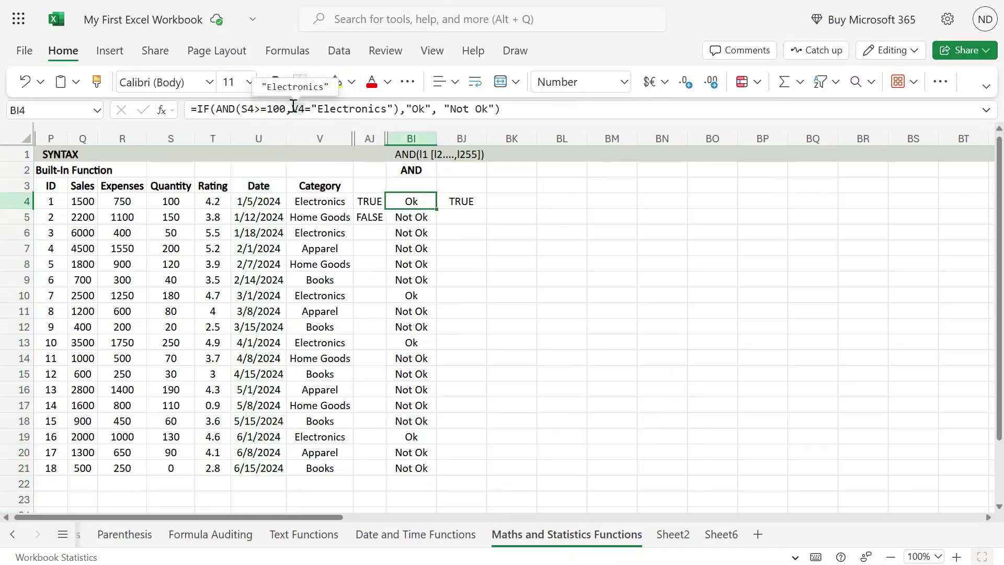
left_click(291, 107)
left_click_drag(291, 108, 394, 111)
key("ctrl+c")
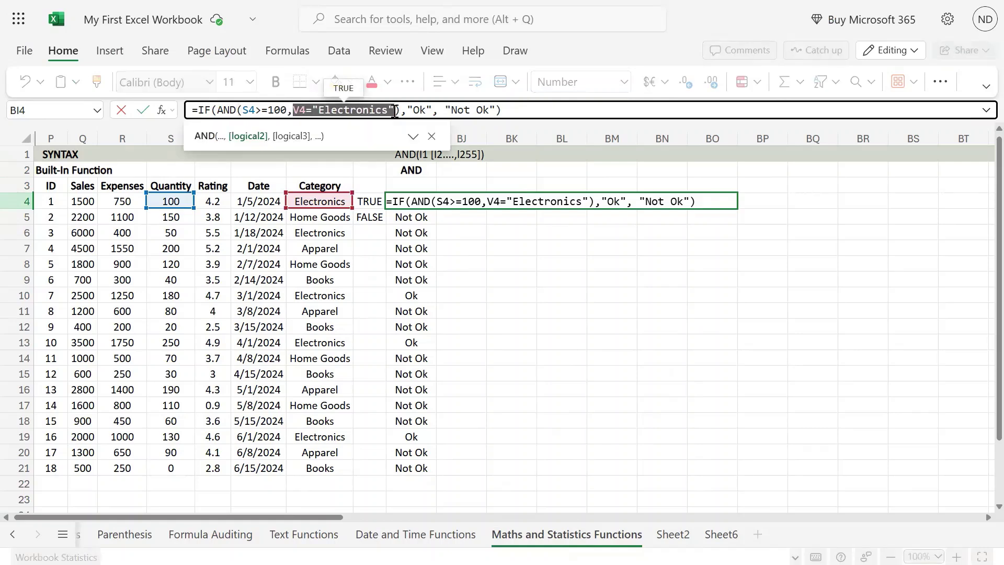
Enter the copied category condition as the standalone formula =V4="Electronics" in cell BK4.
key("Return")
key("Up")
key("Right")
key("Right")
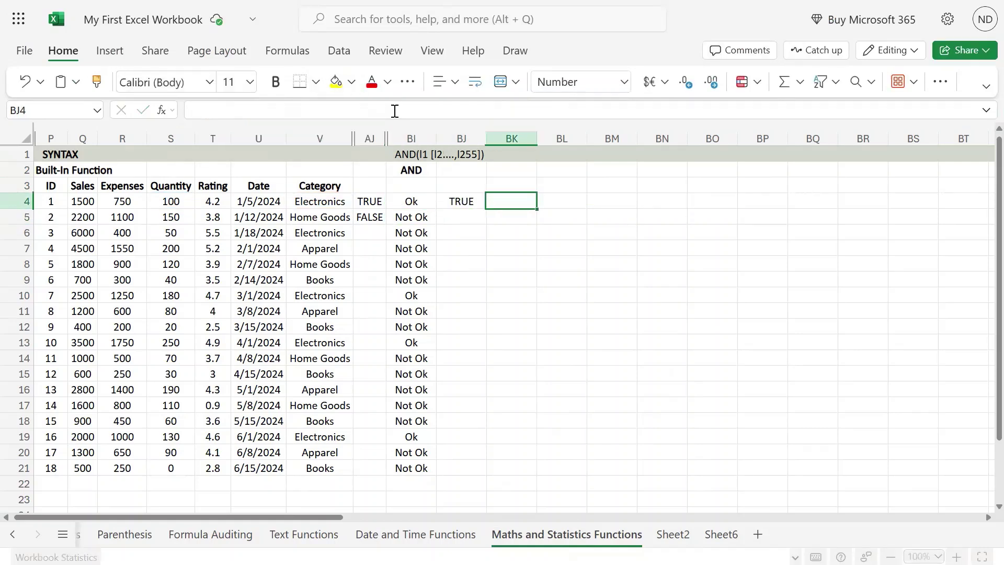
key("F2")
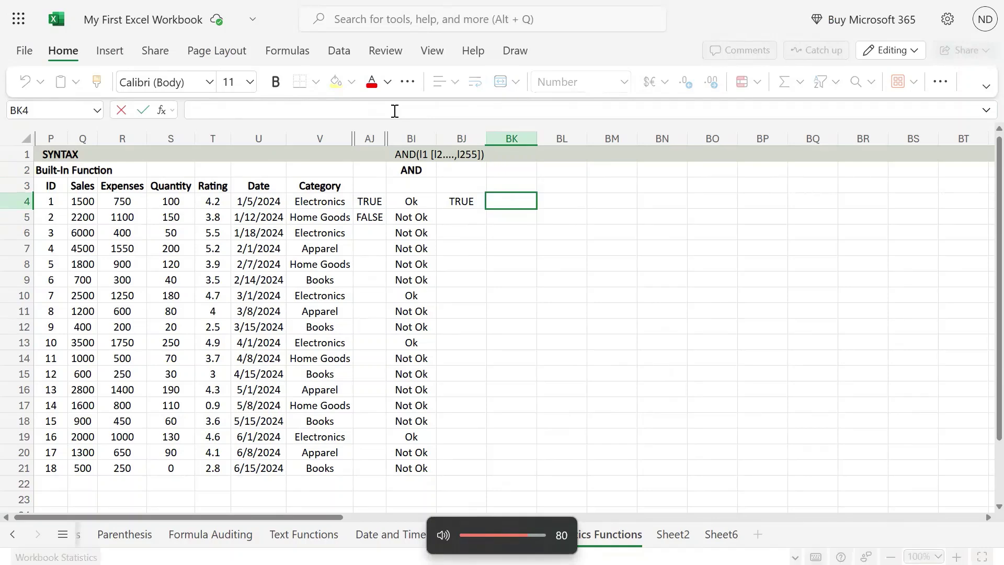
key("ctrl+v")
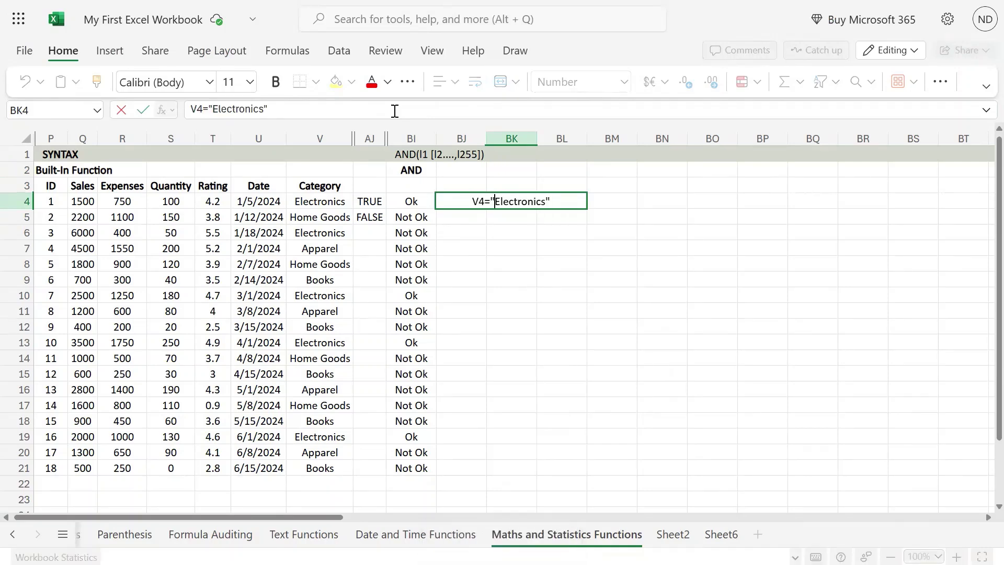
key("Home")
type("=")
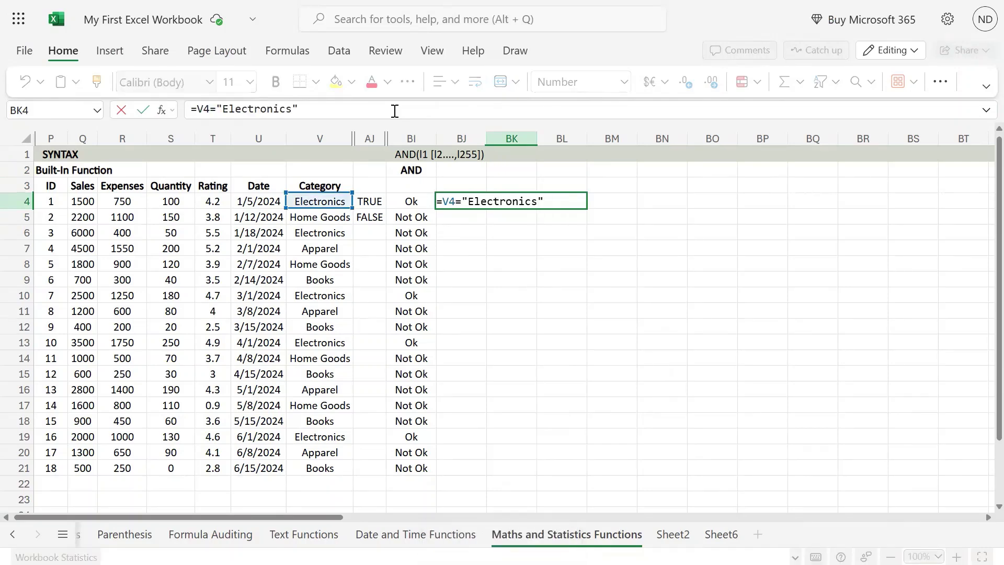
key("Return")
key("Up")
Copy the two condition formulas in BJ4:BK4 into row 5.
key("Left")
key("shift+Right")
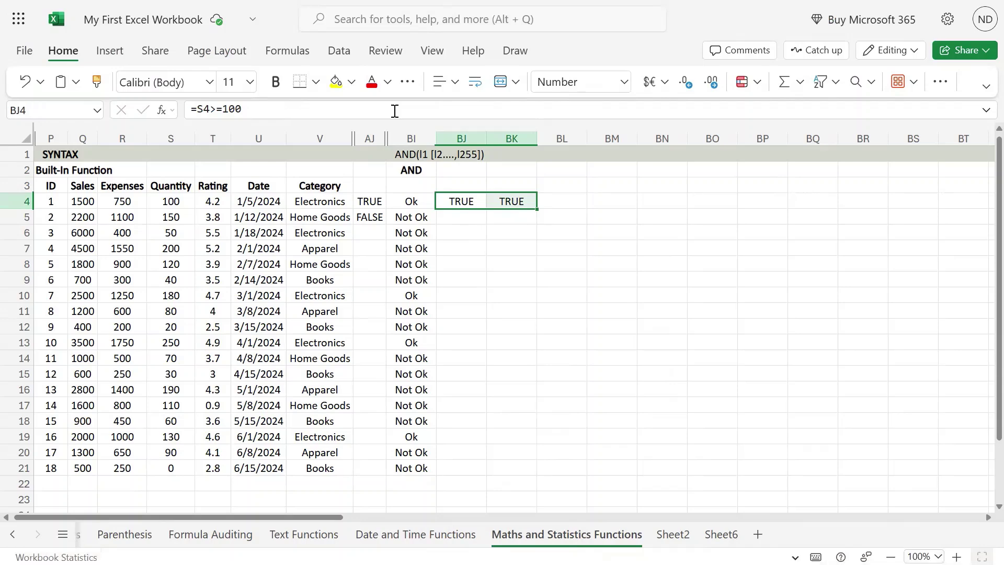
key("Down")
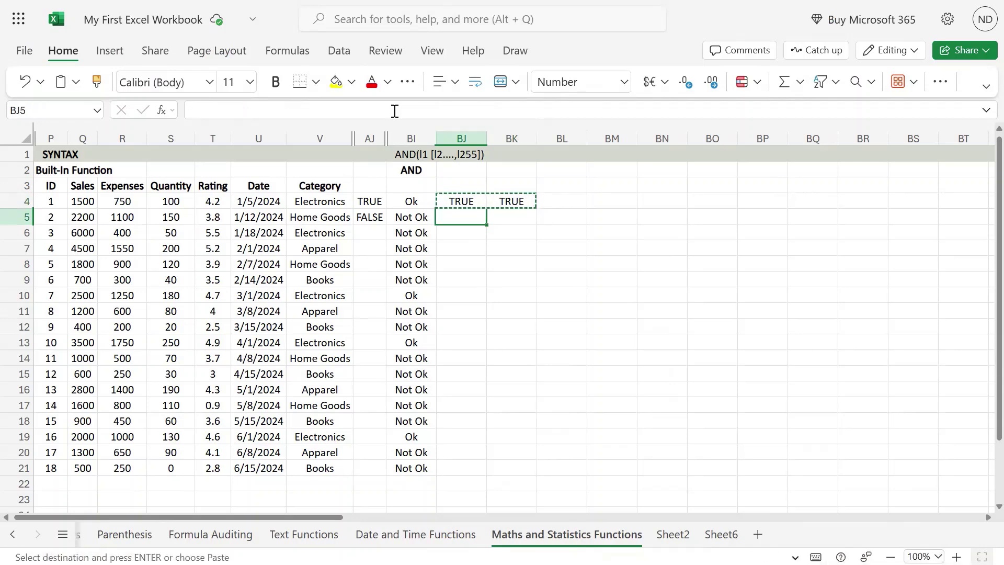
key("ctrl+v")
Examine row 5's quantity and category against the two condition results in BJ5 and BK5.
key("Left")
key("Right")
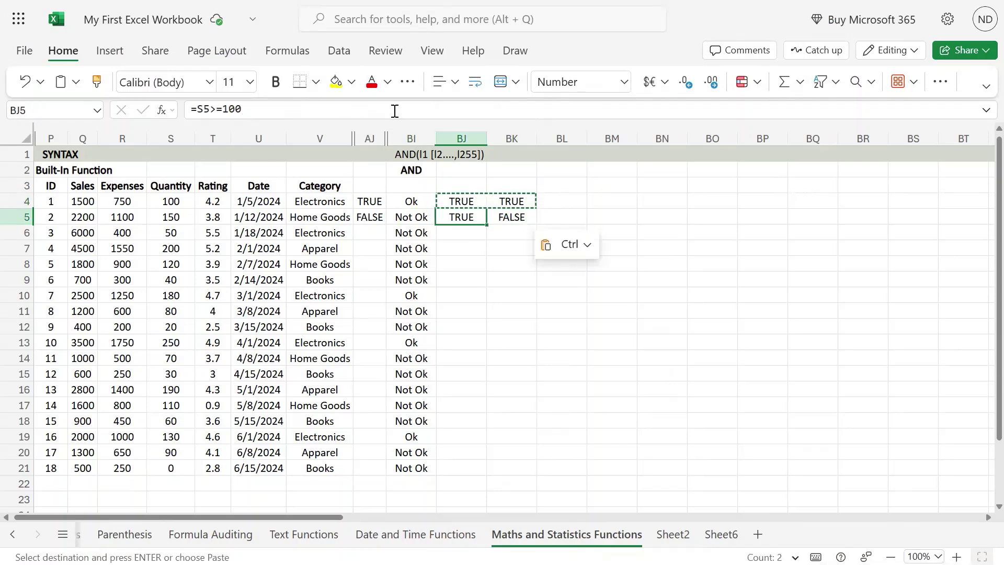
key("Right")
key("Left")
key("Left")
key("Left")
key("Left")
key("Left")
key("Left")
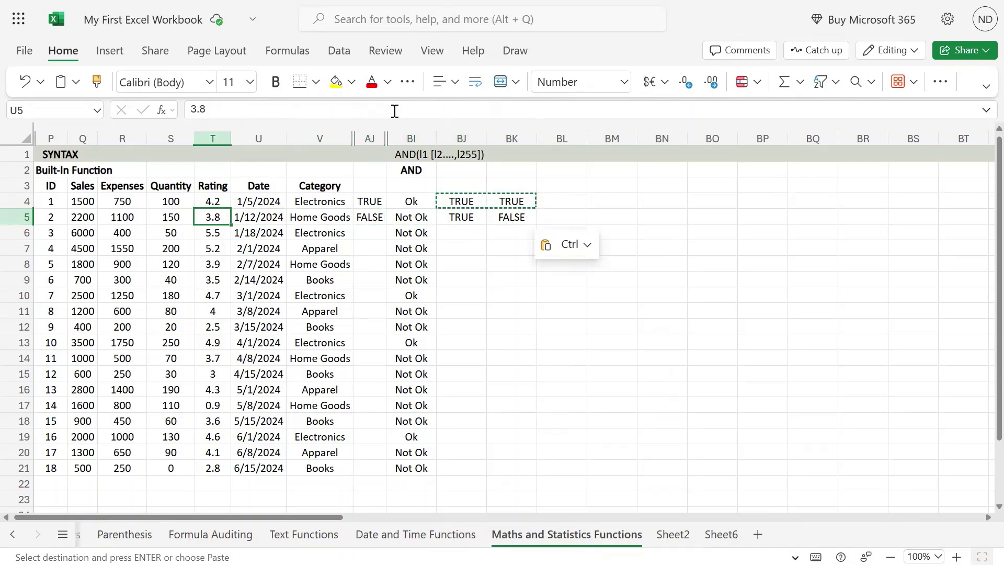
key("Left")
key("Right")
key("Right")
key("Right")
key("Left")
key("Right")
key("Right")
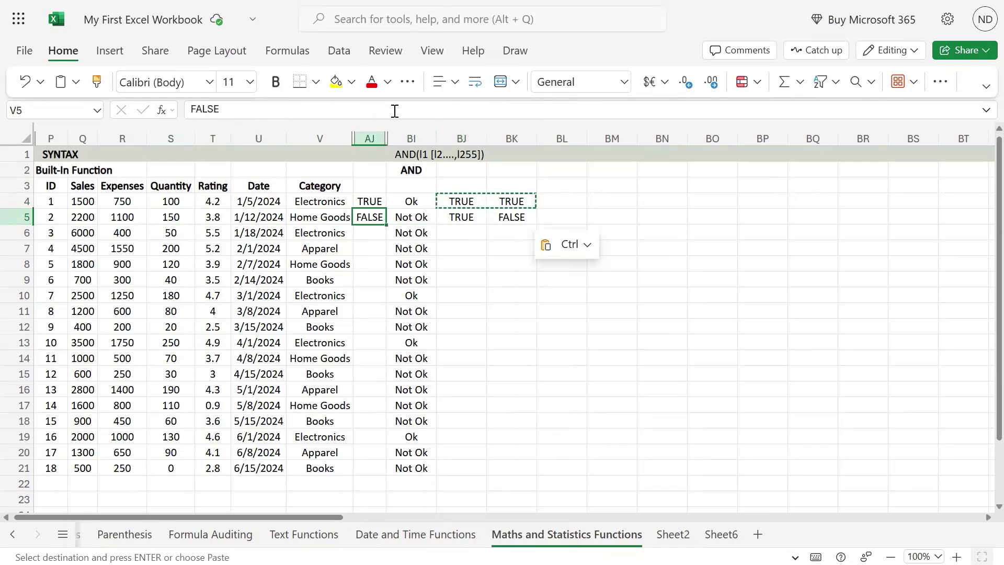
key("Left")
key("Right")
key("Right")
key("Right")
key("Right")
key("Left")
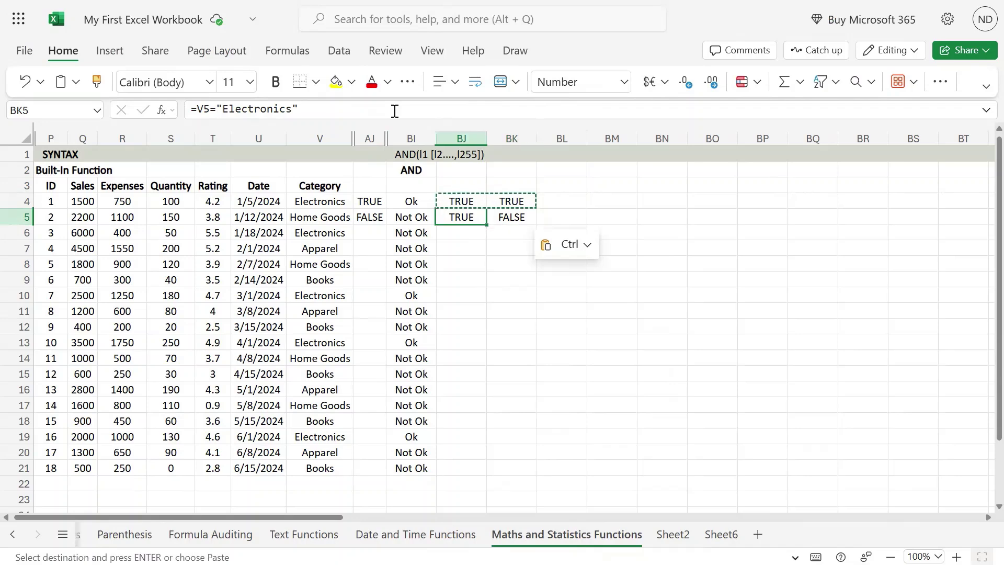
Copy the condition formulas in BJ5:BK5 into row 6.
key("shift+Right")
key("ctrl+c")
key("Down")
key("ctrl+v")
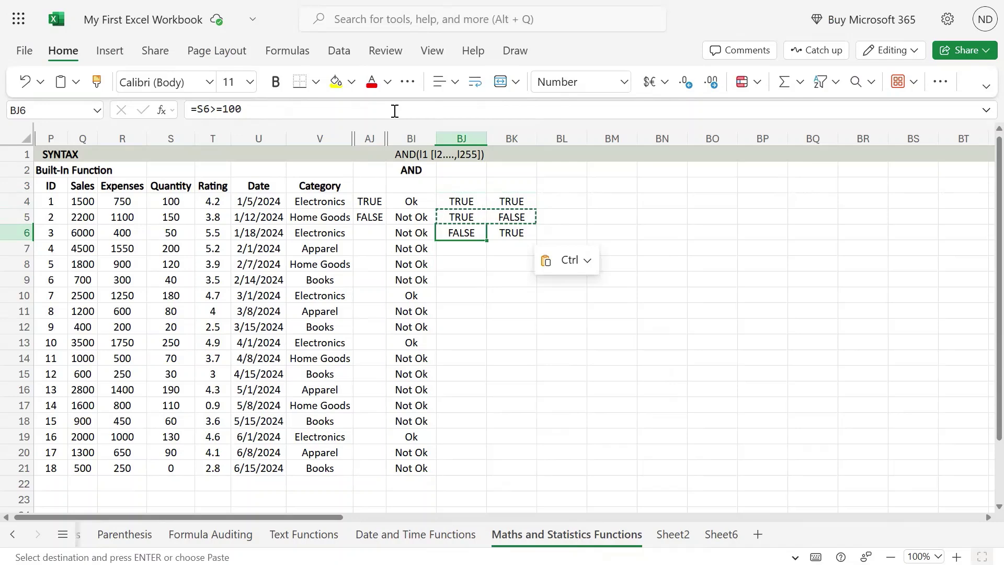
Compare row 6's category with the condition results in BJ6 and BK6.
key("Right")
key("Left")
key("Left")
key("Left")
key("Left")
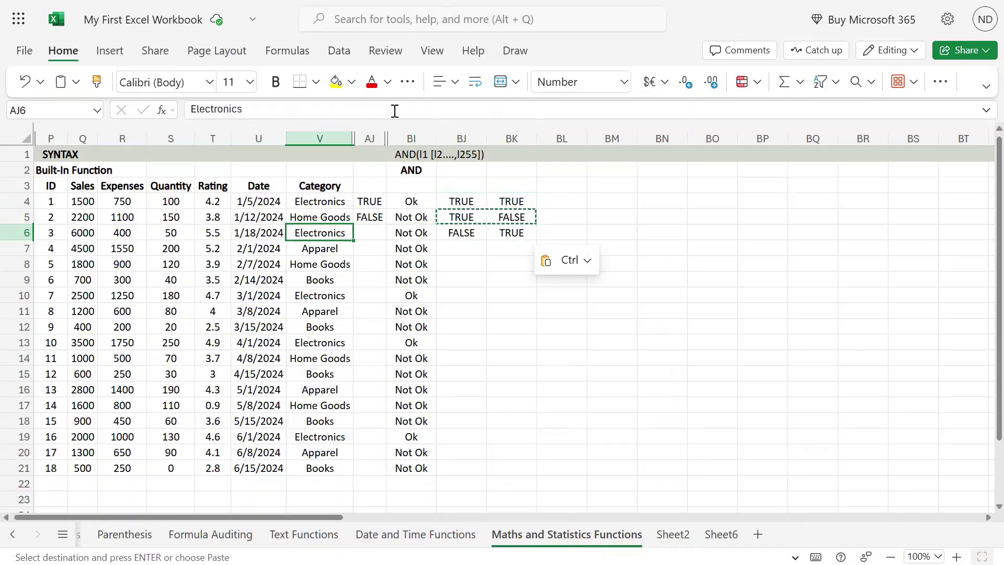
key("Right")
key("Right")
key("Right")
key("Right")
key("Left")
Copy the condition formulas in BJ6:BK6 into row 7.
key("ctrl")
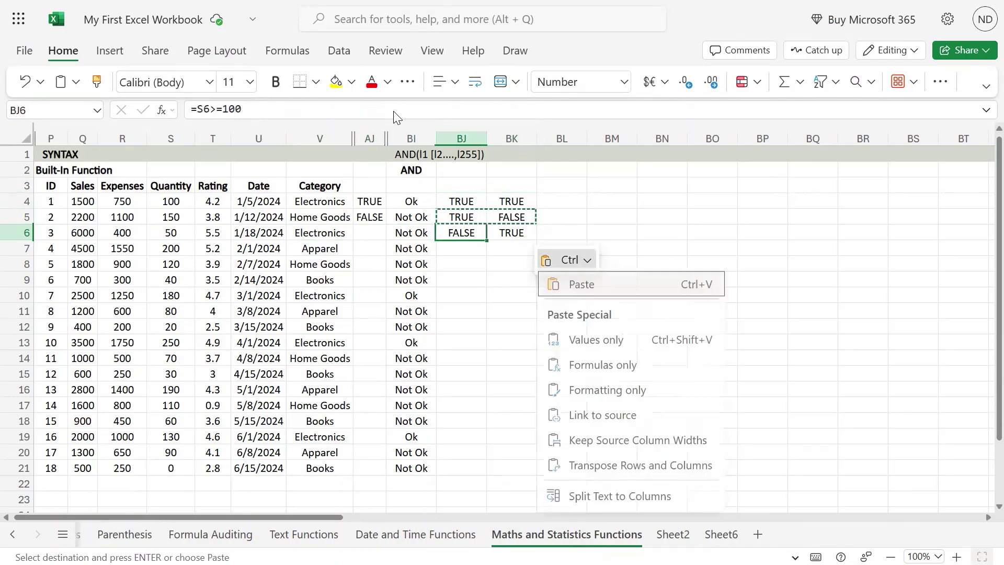
key("Escape")
key("shift+Right")
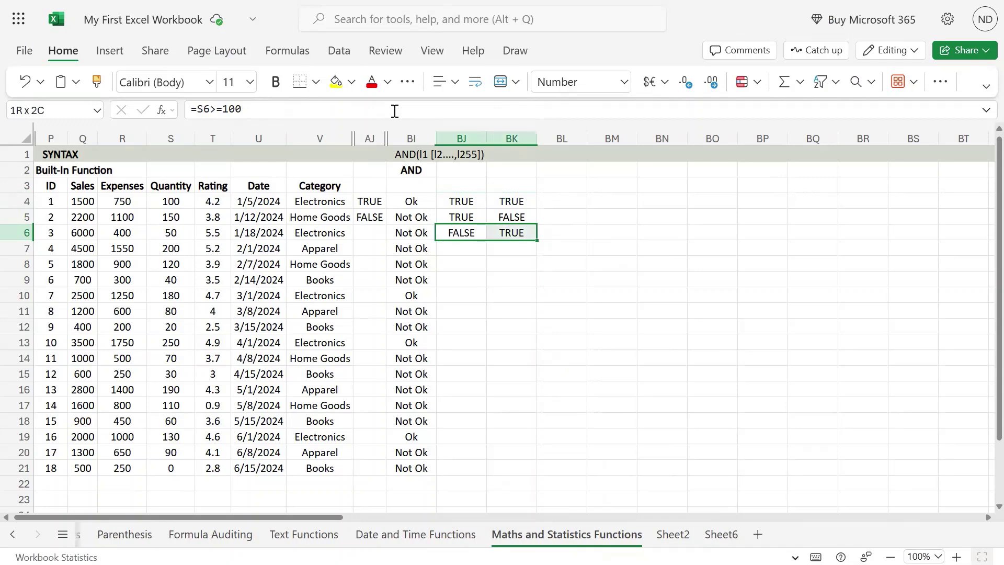
key("ctrl+c")
key("Down")
key("ctrl+v")
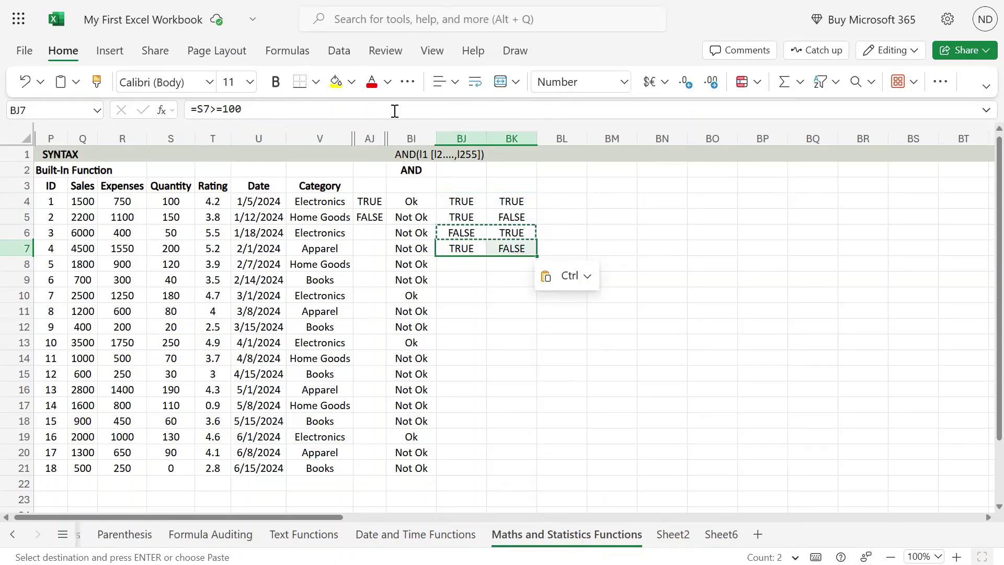
Copy the condition formulas in BJ7:BK7 into rows 8 and 9.
key("ctrl+c")
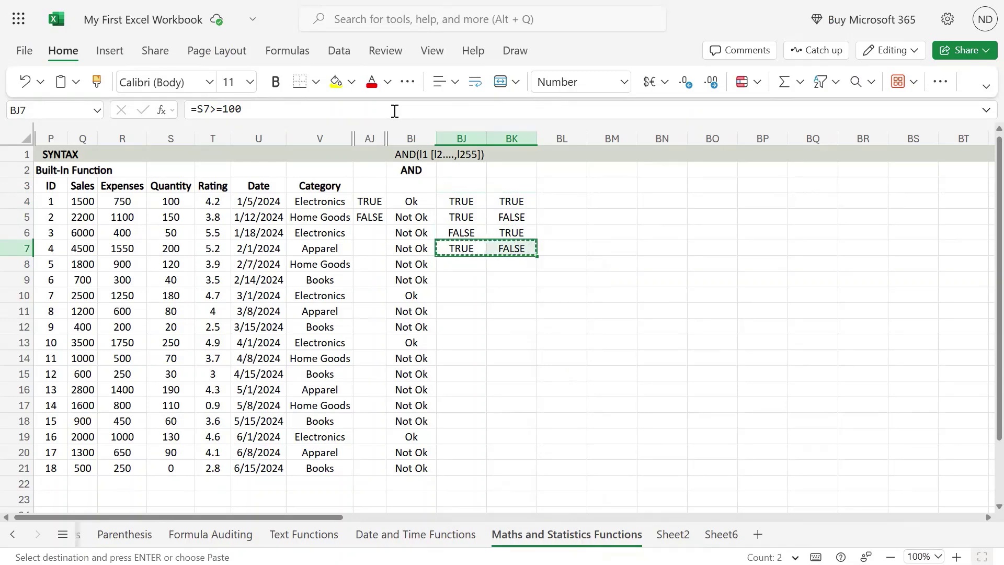
key("Down")
key("shift+Down")
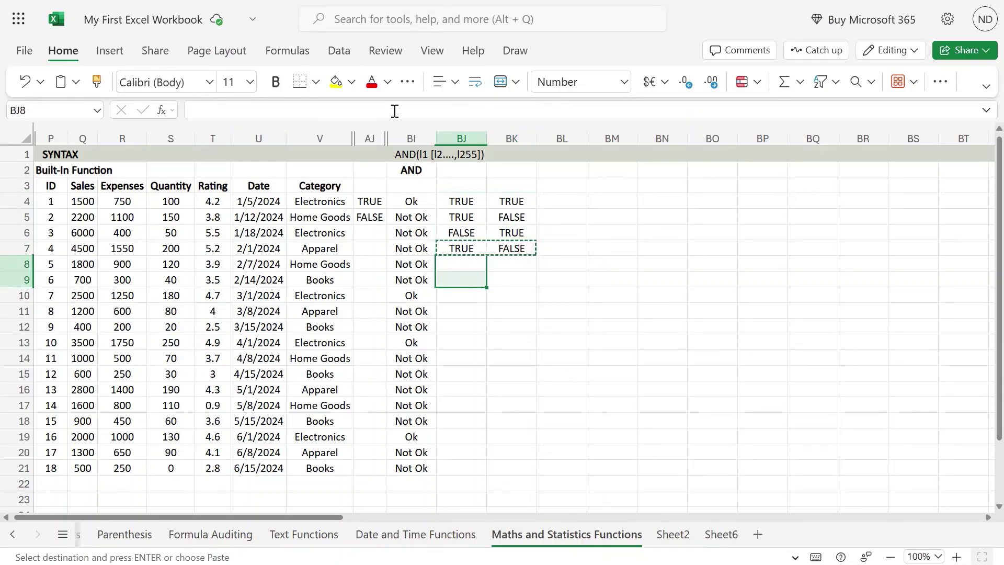
key("ctrl+v")
Examine row 9's quantity and category in S9:V9 against the condition results in BJ9:BK9.
key("Down")
key("Left")
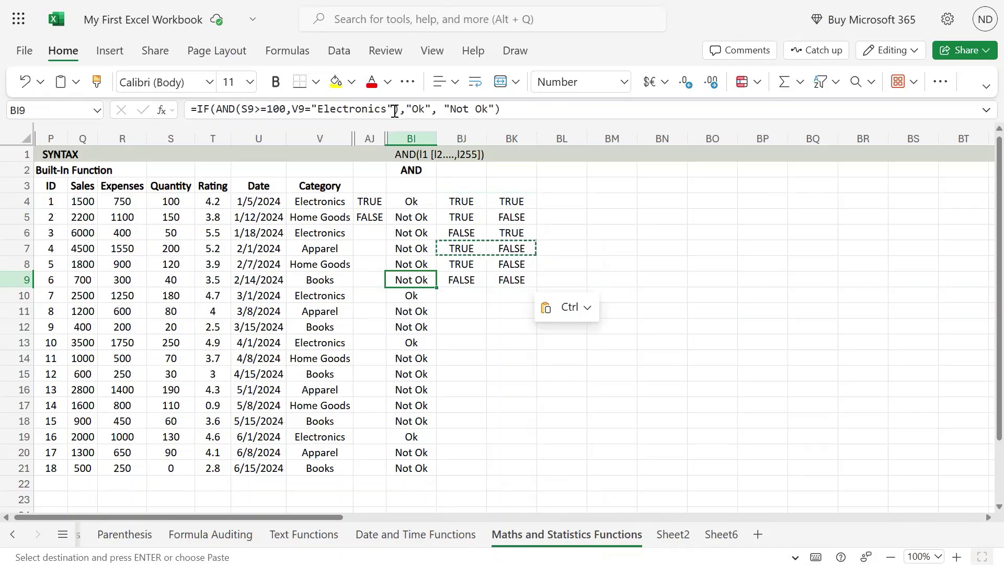
key("ctrl+Left")
key("Left")
key("Left")
key("Left")
key("shift+Right")
key("shift+Right")
key("shift+Right")
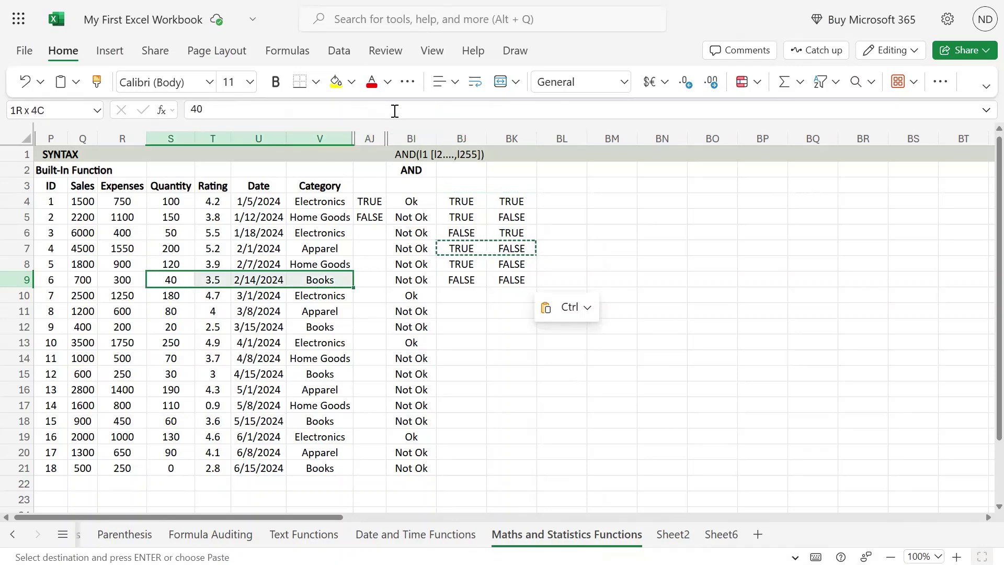
key("ctrl+Right")
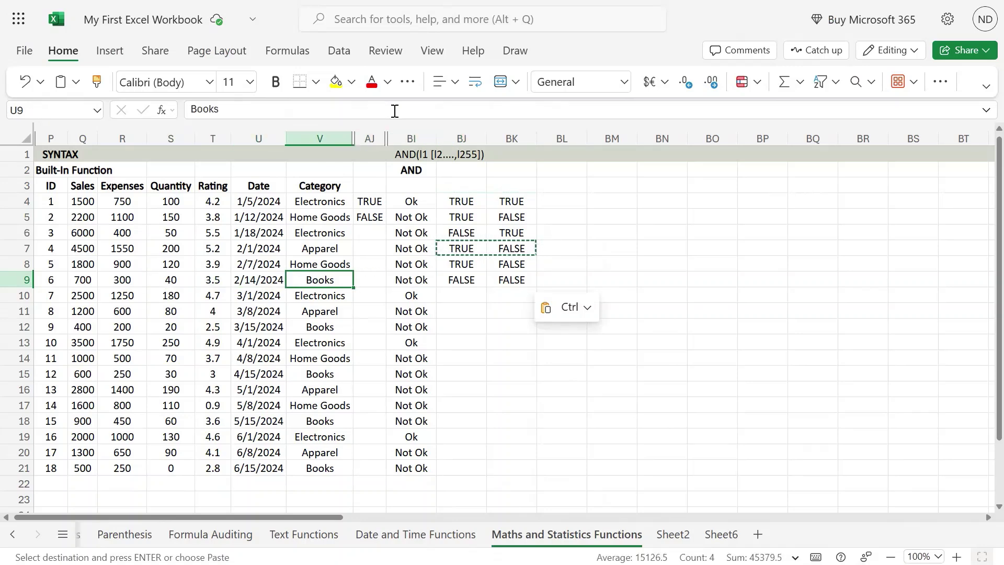
key("ctrl+Right")
key("Right")
key("shift+Right")
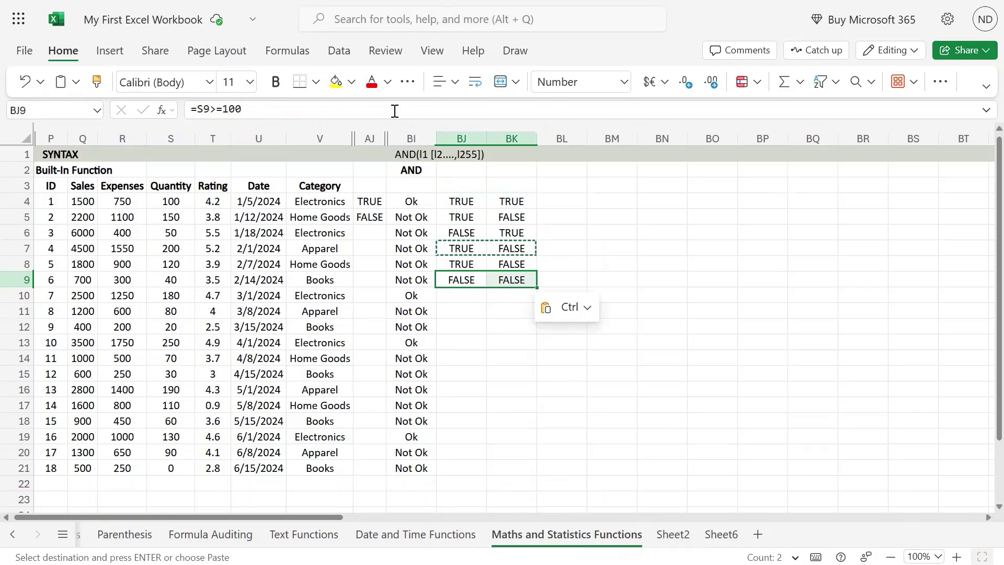
Enter the formula =BJ4=BK4 in BL4 to compare row 4's two condition results.
key("Up")
key("Up")
key("Up")
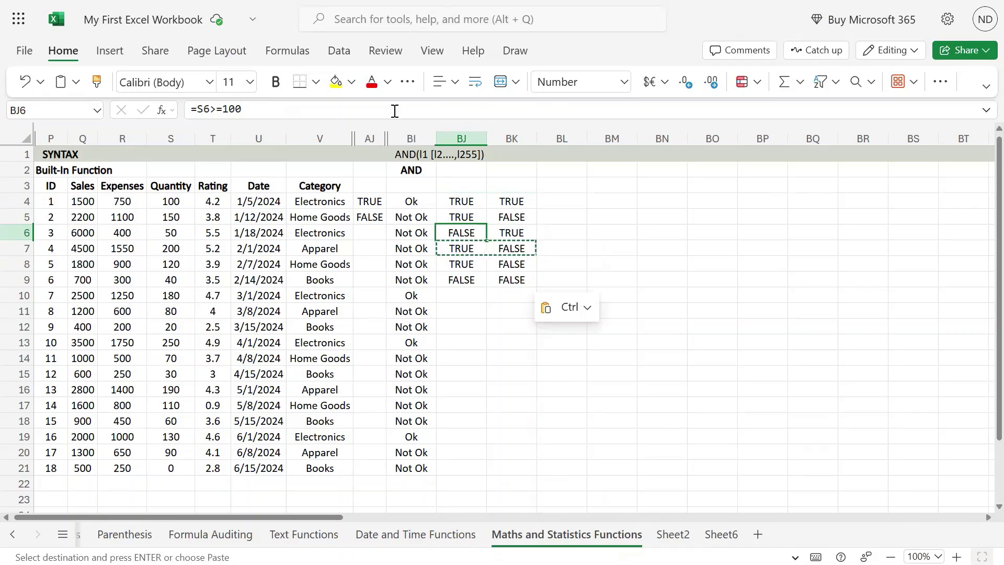
key("Left")
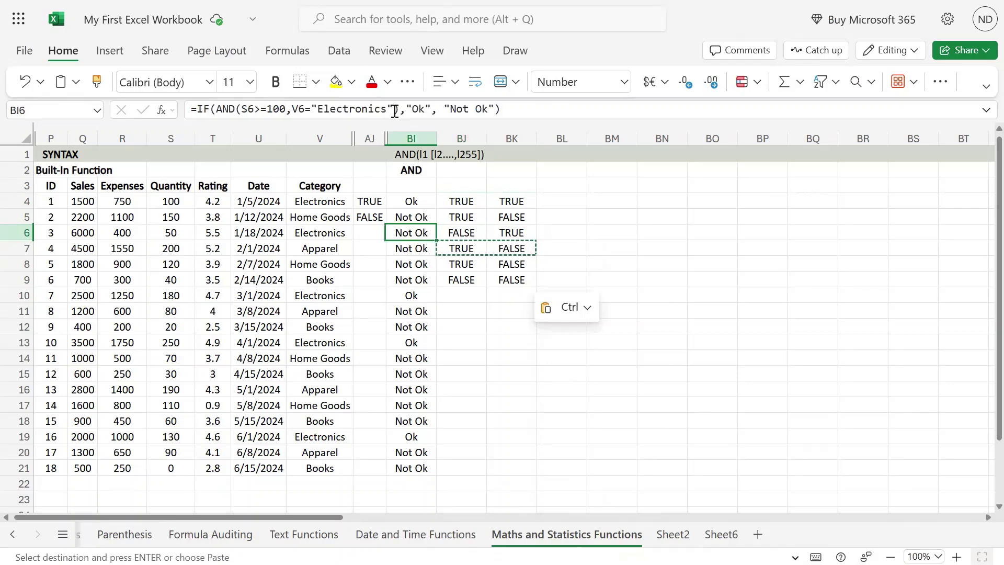
key("Right")
key("Right")
key("Right")
key("Up")
key("Up")
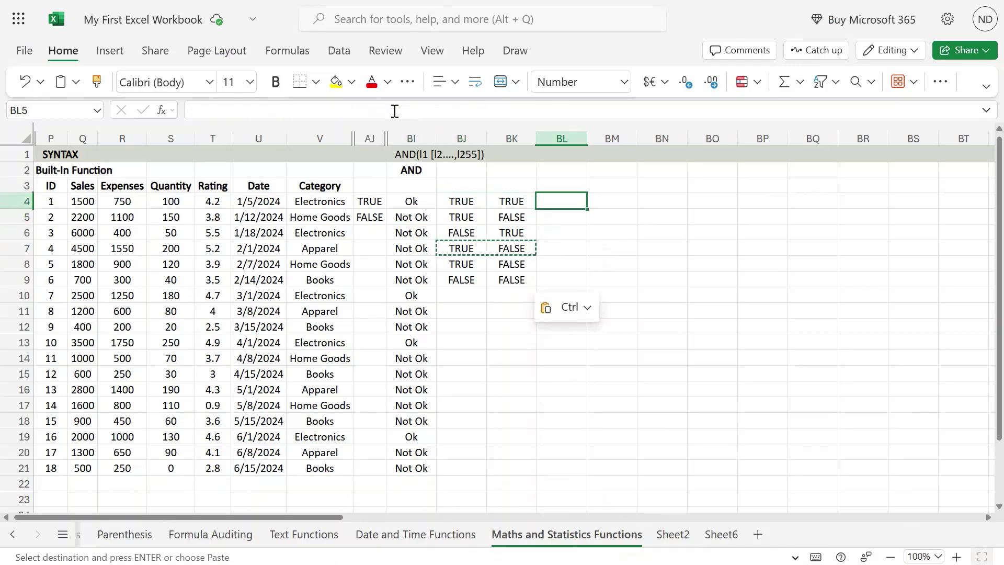
type("=")
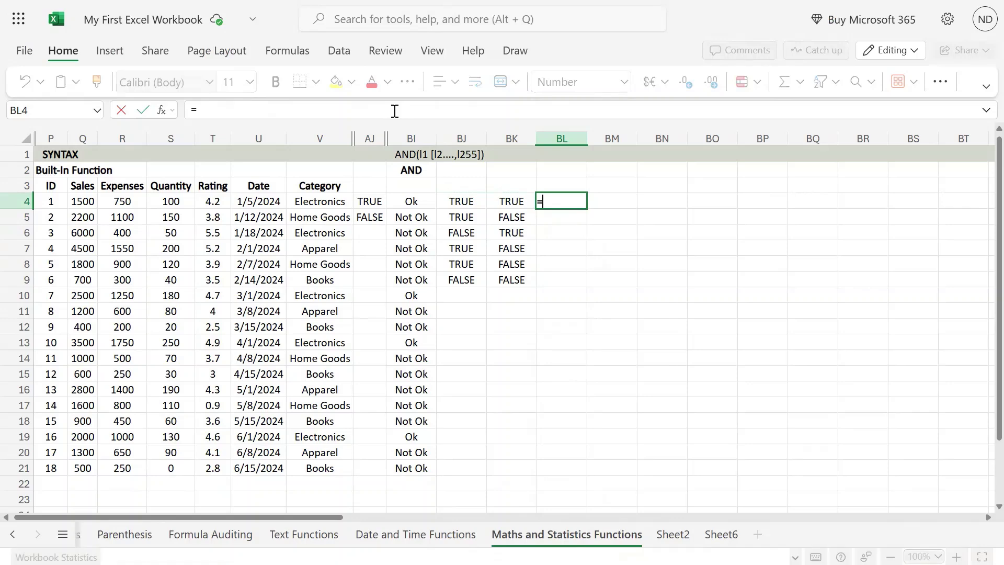
key("Left")
key("Left")
type("=")
key("Left")
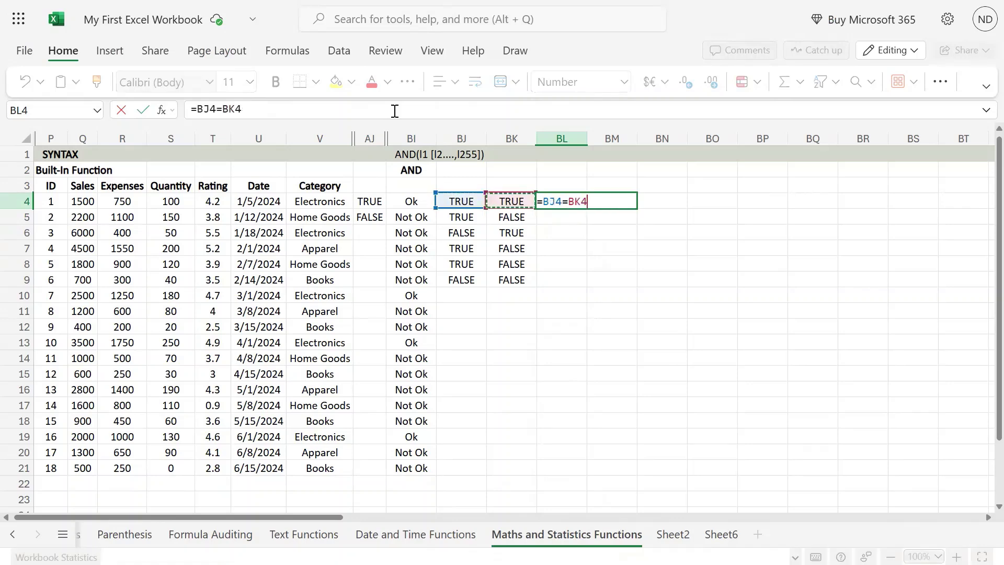
key("Return")
Copy the comparison formula in BL4 down through BL9.
key("Up")
key("ctrl+c")
key("Left")
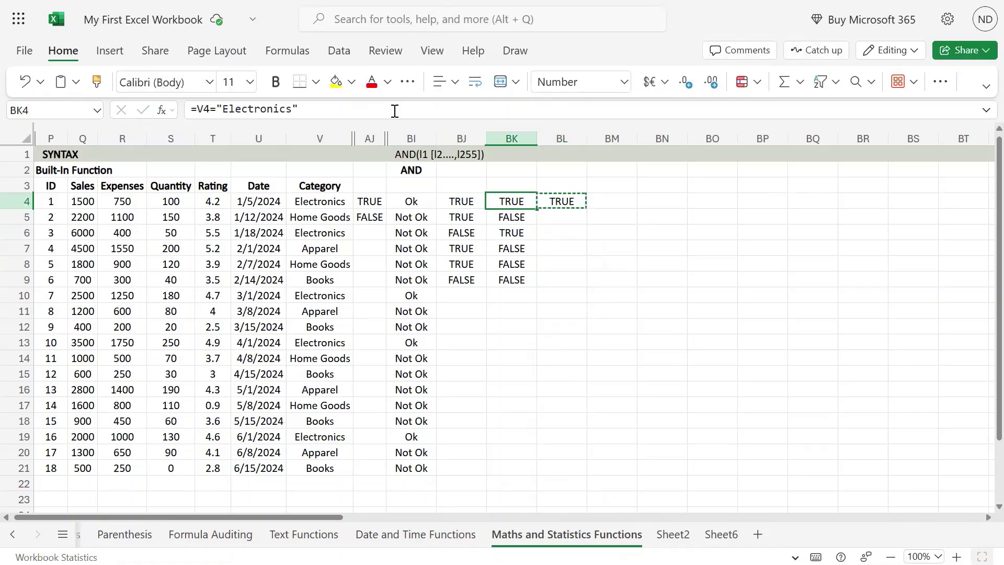
key("Down")
key("Down")
key("Down")
key("Down")
key("Down")
key("Right")
key("ctrl+shift+Up")
key("ctrl+v")
Examine the comparison results in BL4:BL9 against the condition results in columns BJ and BK.
key("Up")
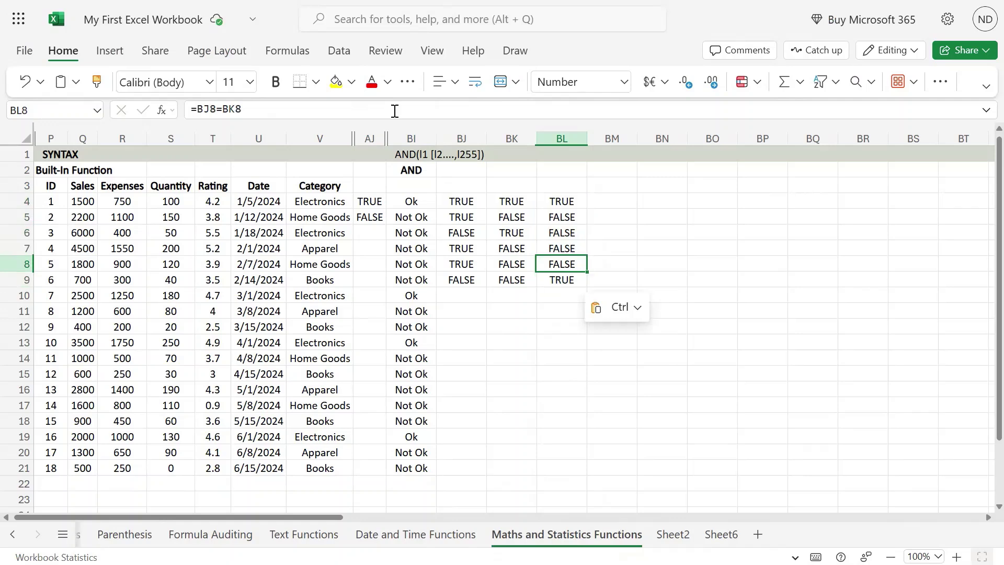
key("Up")
key("Up")
key("Up")
key("Up")
key("Up")
key("Down")
key("Down")
key("Down")
key("Down")
key("Down")
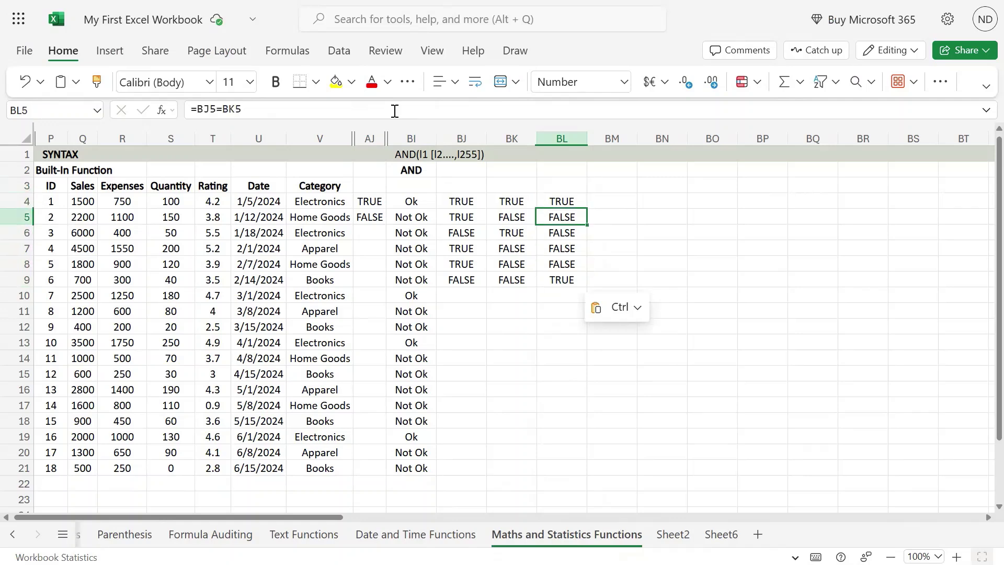
key("Down")
key("Left")
key("Left")
key("Right")
key("Right")
key("Up")
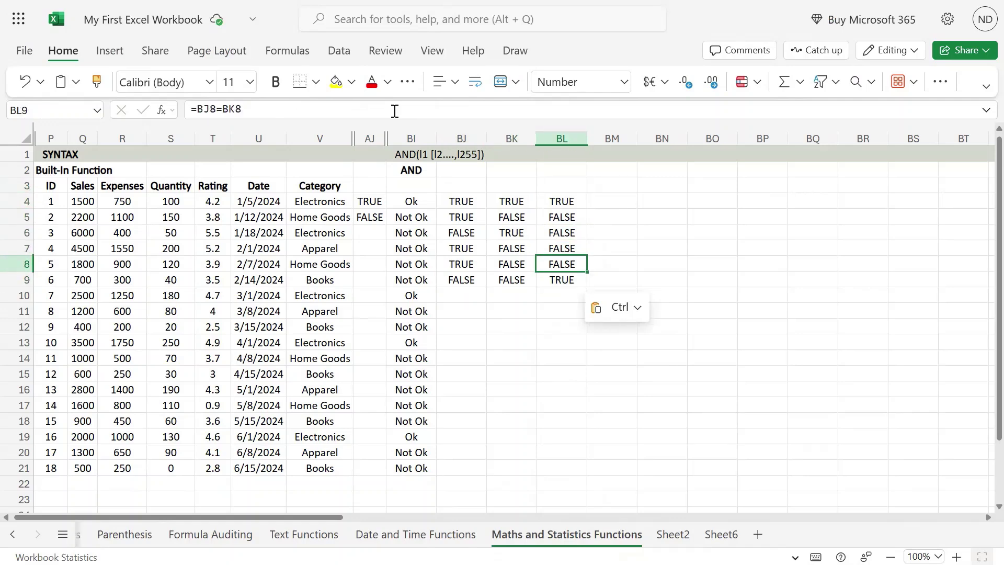
Replace the formula in BL4 with =AND(BJ4,BK4).
key("ctrl+Up")
type("and(")
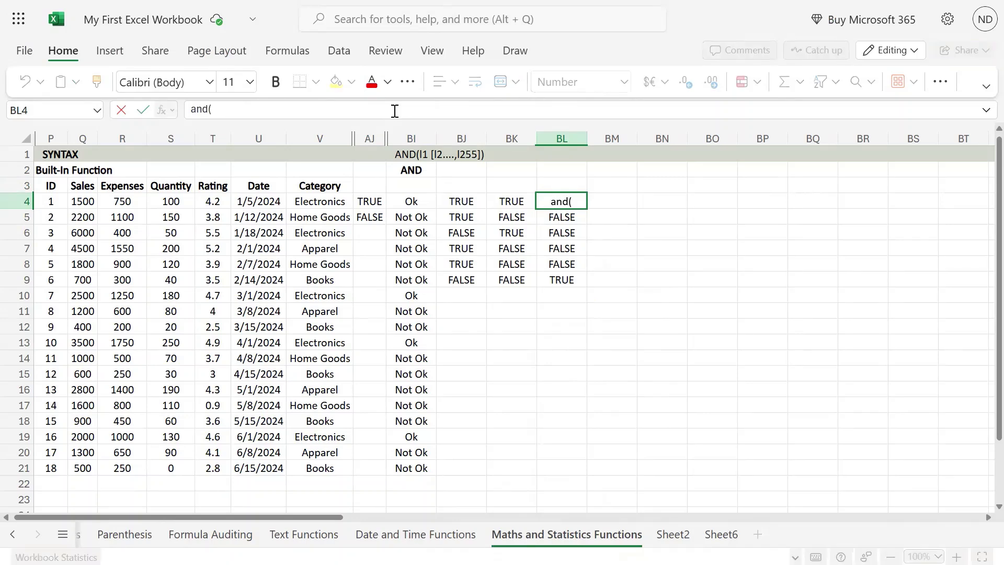
key("Escape")
type("=")
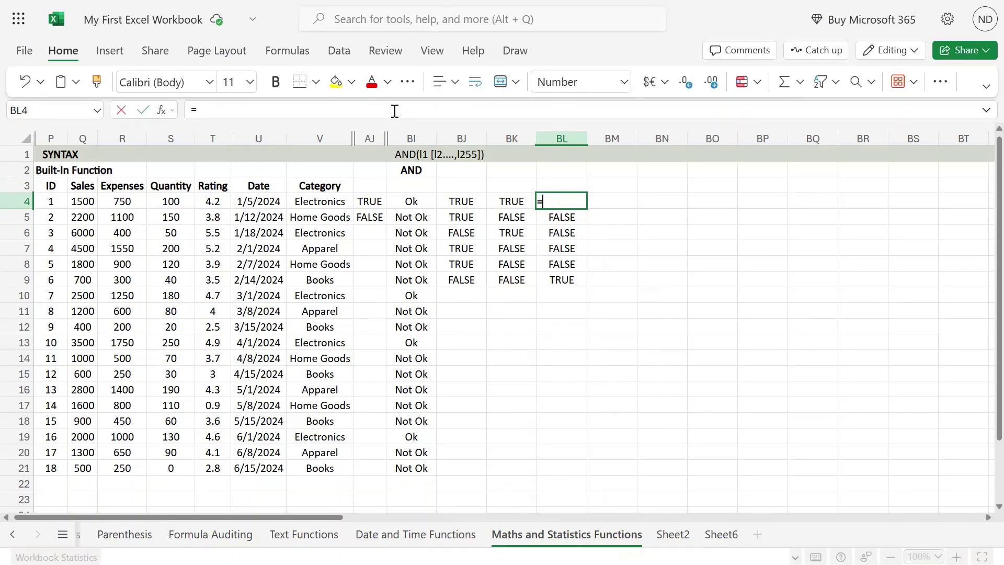
type("and,")
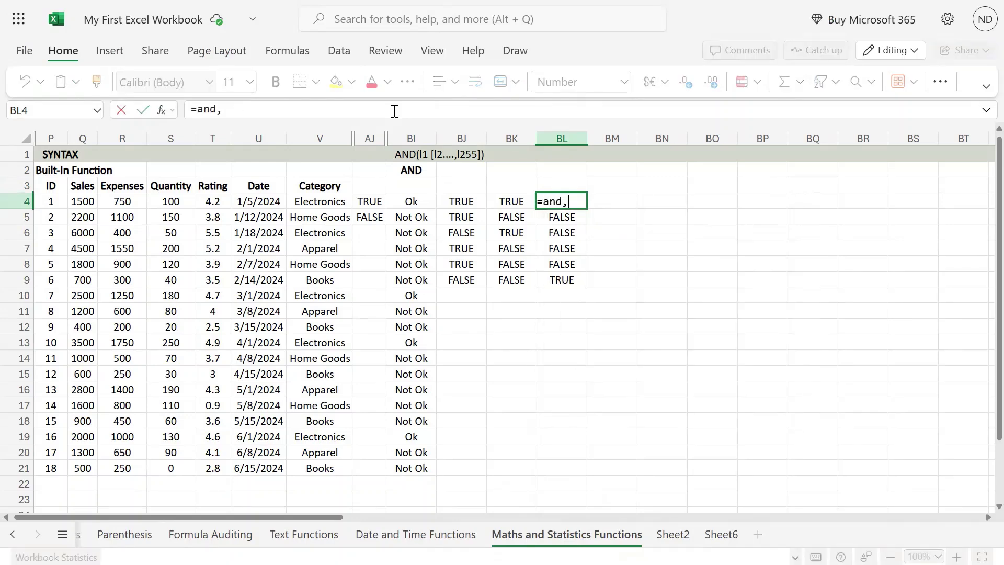
key("Left")
key("Left")
key("BackSpace")
key("BackSpace")
key("BackSpace")
key("BackSpace")
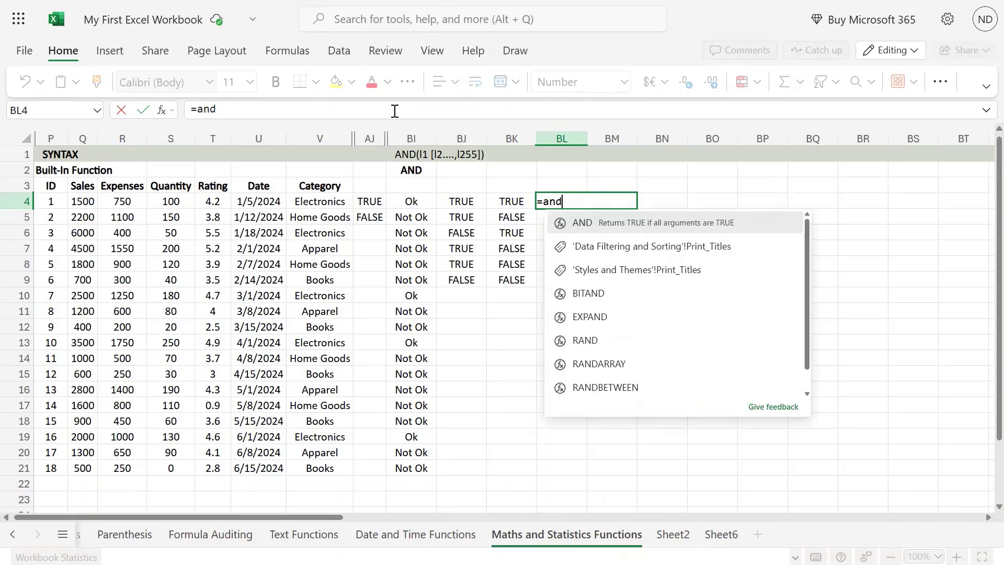
type("(")
key("Left")
key("Left")
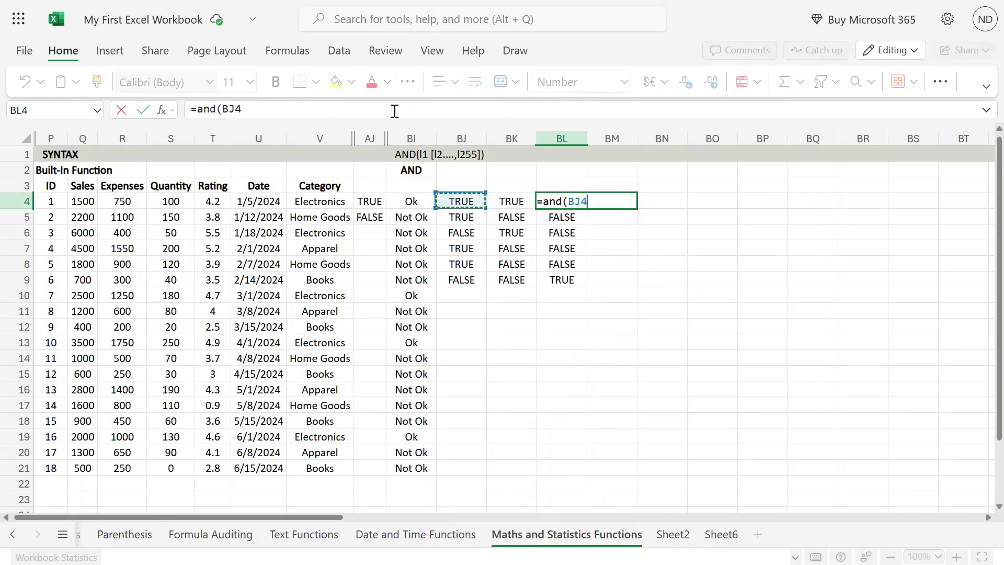
type(",")
key("Left")
key("Return")
Copy the AND formula in BL4 down through BL9.
key("Up")
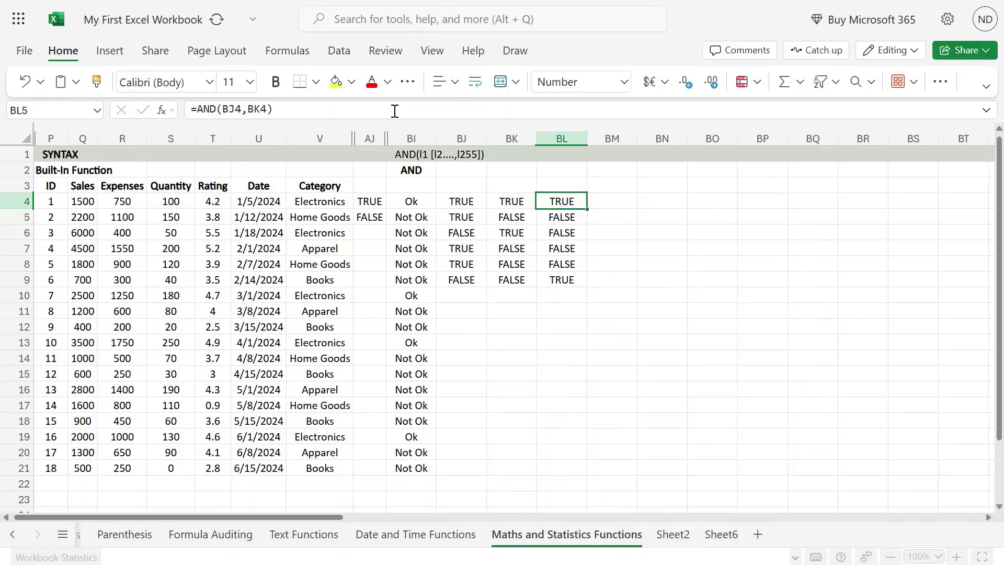
key("ctrl+c")
key("ctrl+shift+Down")
key("ctrl+v")
Examine the AND results in rows 5 to 9 of column BL against their conditions in BJ and BK.
key("Down")
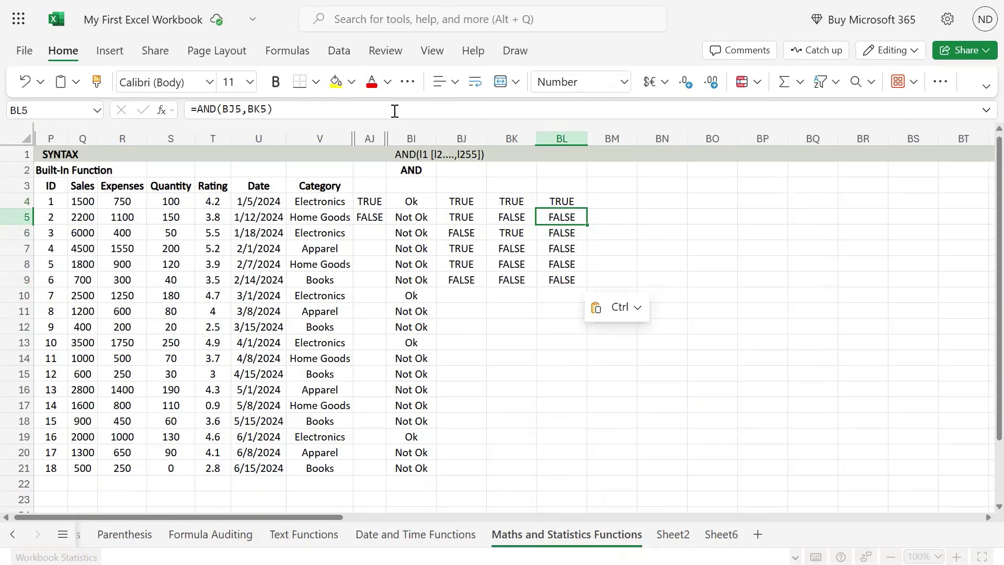
key("Left")
key("Left")
key("Right")
key("Down")
key("Down")
key("Left")
key("Right")
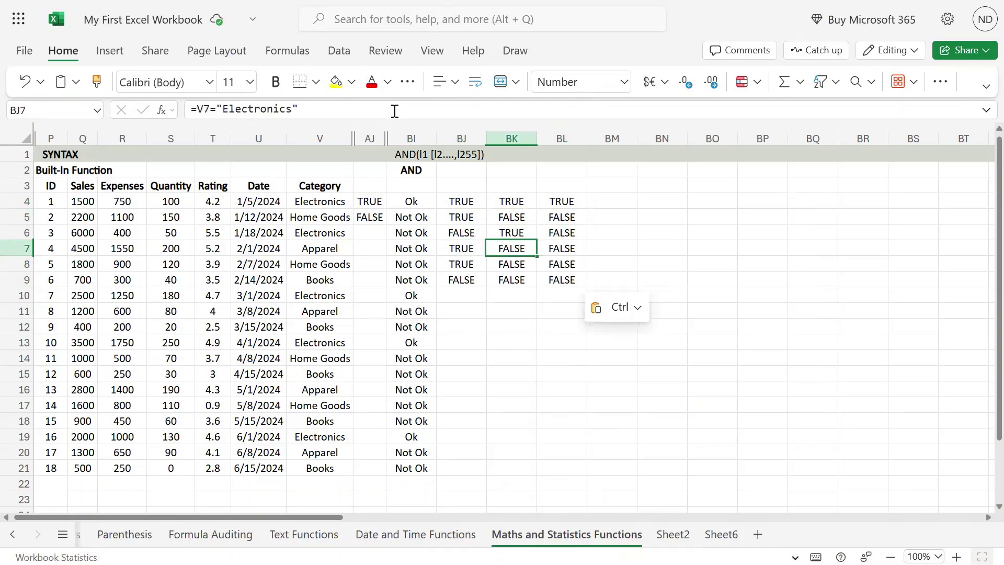
key("Right")
key("Up")
key("Up")
key("Down")
key("Down")
key("Down")
key("Down")
Copy the condition and AND formulas in BJ9:BL9 down through row 22.
key("Left")
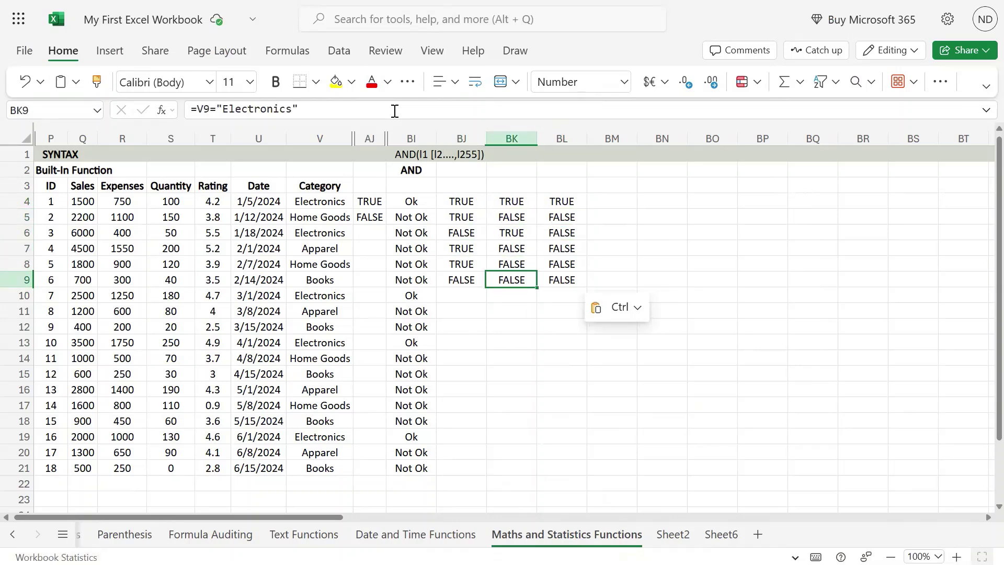
key("Left")
key("shift+Right")
key("shift+Right")
key("ctrl+c")
key("Left")
key("ctrl+Down")
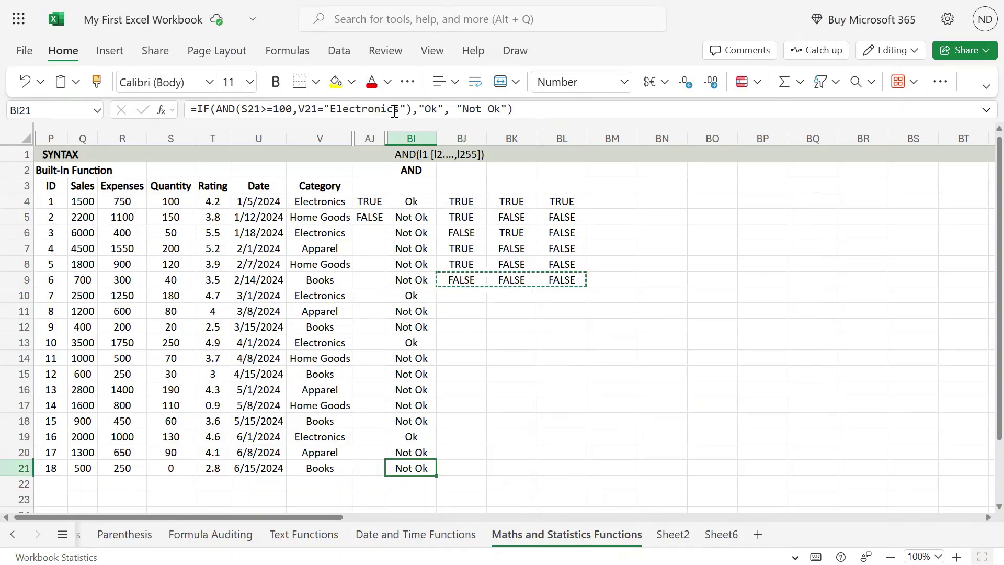
key("Left")
key("Right")
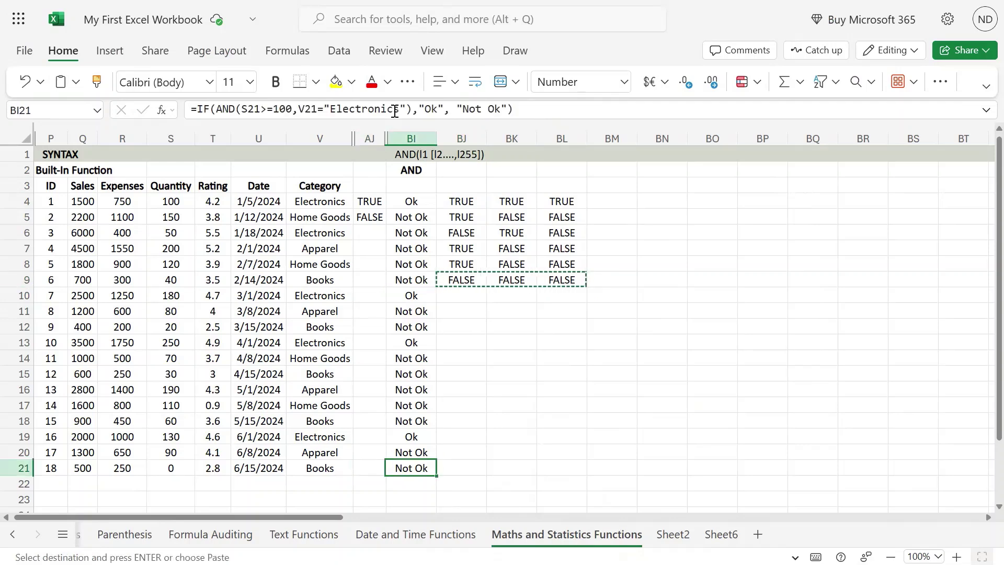
key("ctrl+shift+Up")
key("Down")
key("Right")
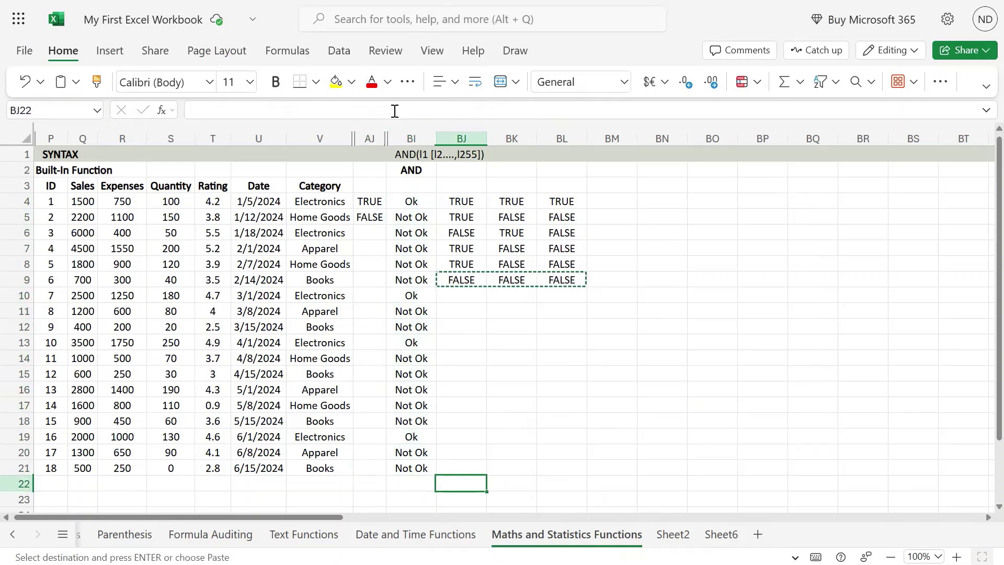
key("ctrl+shift+Up")
key("ctrl+v")
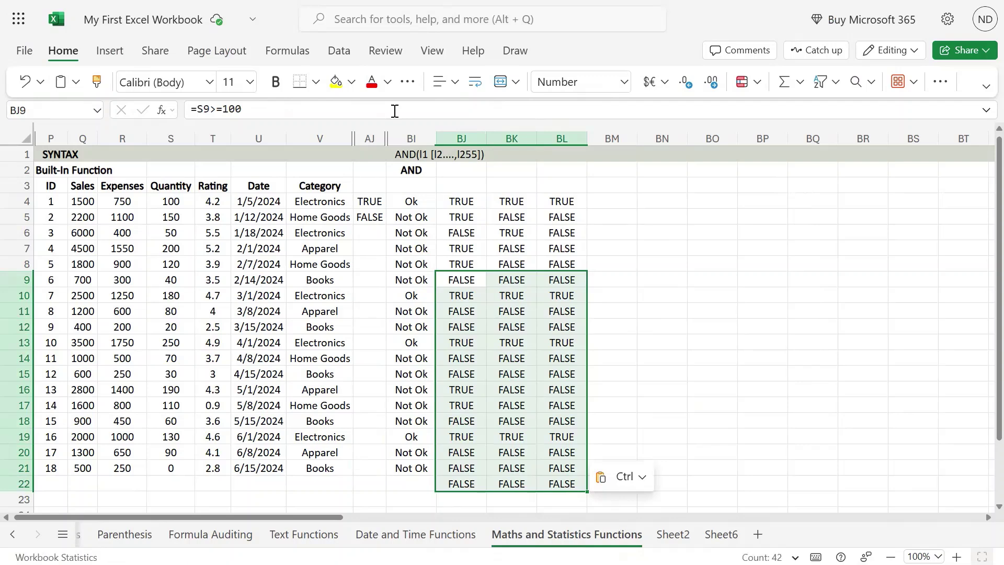
left_click(743, 376)
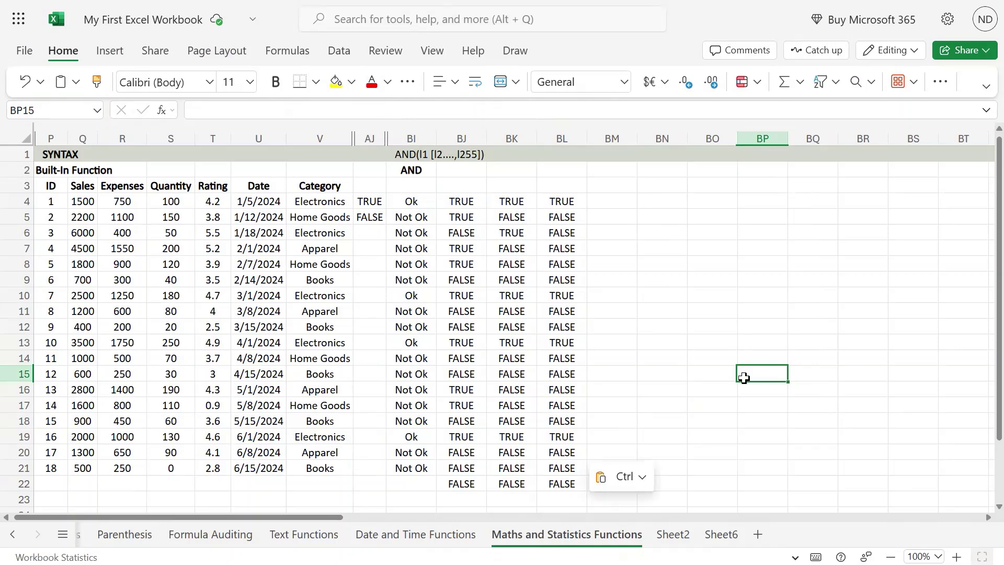
key("F11")
key("F11")
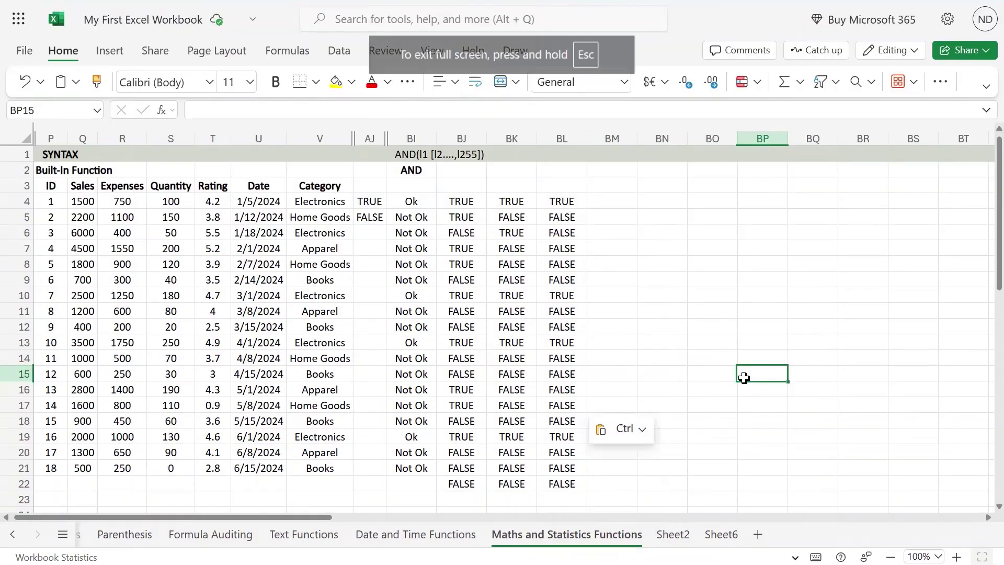
Open the IF formula in BI4 and highlight its AND arguments, S4>=100 and V4="Electronics".
left_click(542, 294)
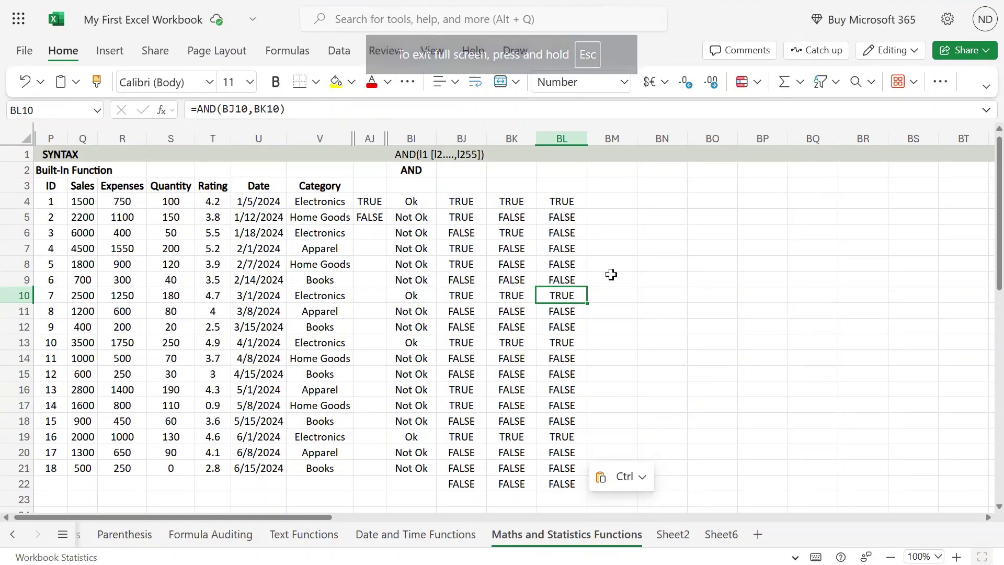
key("Up")
key("Up")
key("Up")
key("Up")
key("Up")
key("Up")
key("Left")
key("Left")
key("Left")
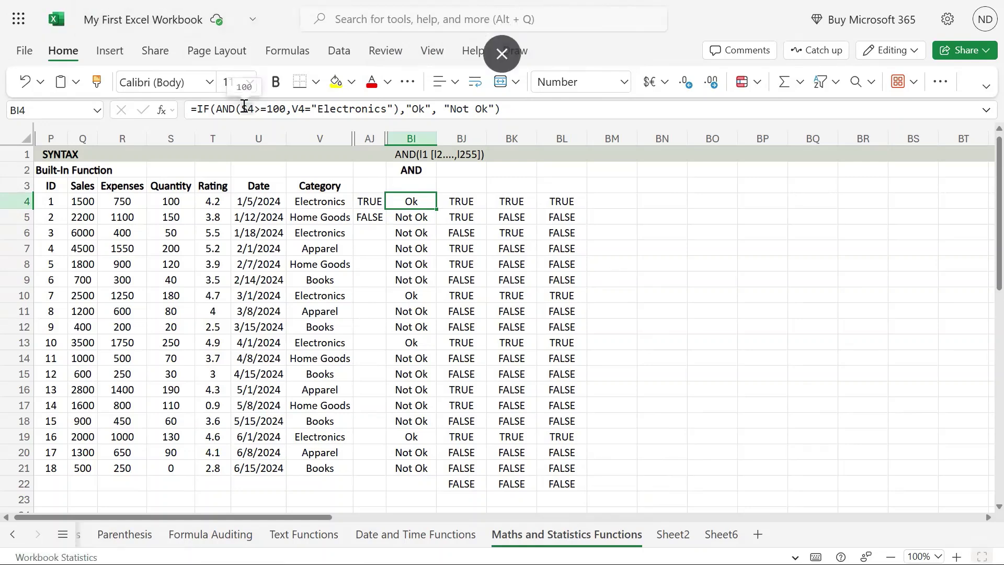
left_click_drag(242, 109, 400, 108)
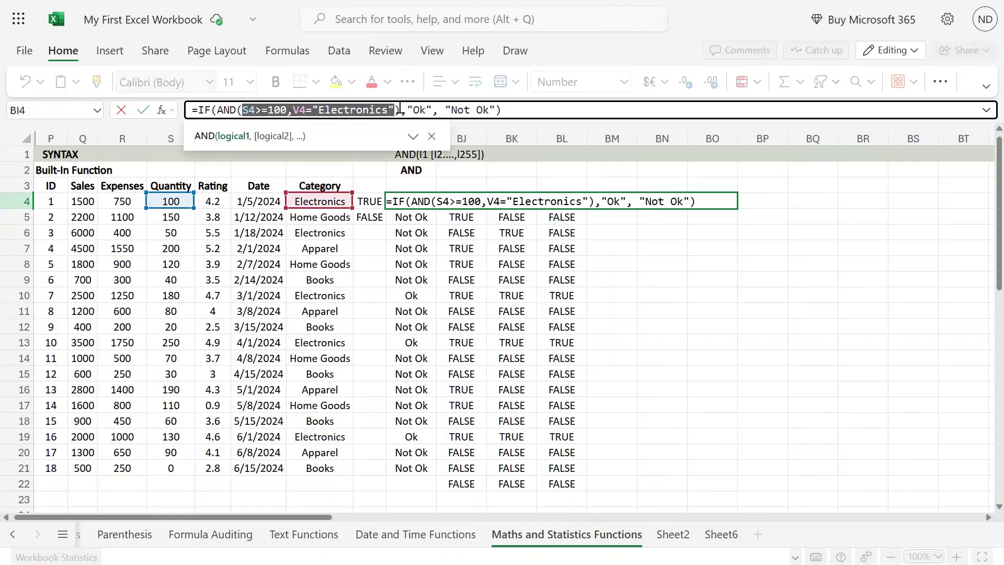